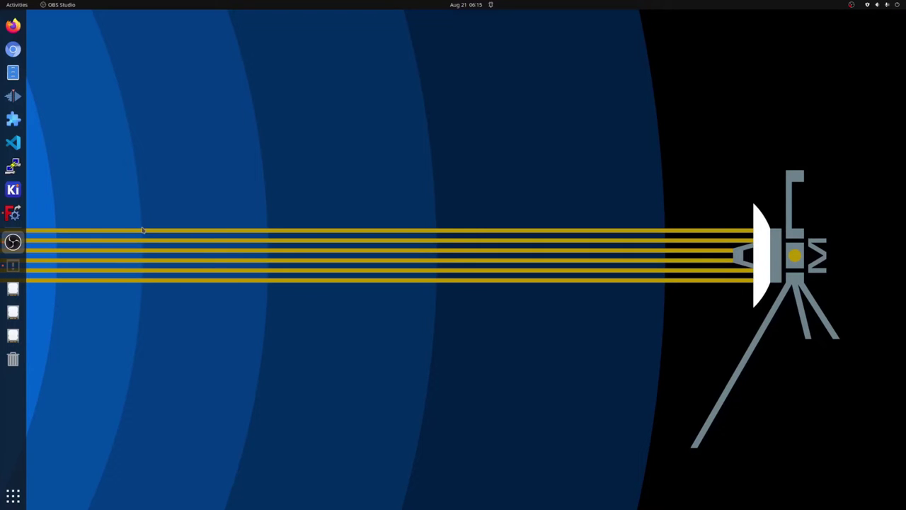
- Bring up FreeCAD, orbit the HDMI enclosure from several angles, and open its parameter Spreadsheet
click(14, 212)
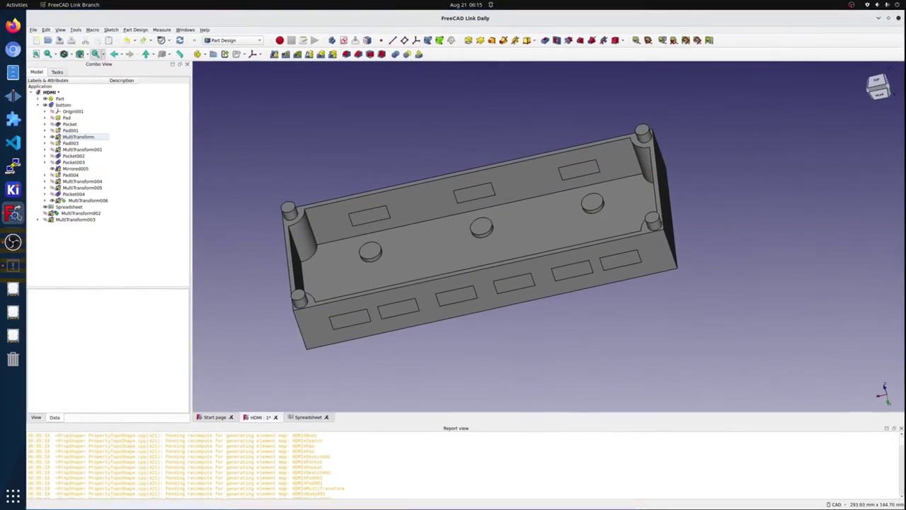
middle_drag(396, 234, 354, 120)
middle_drag(672, 262, 680, 224)
middle_drag(514, 299, 471, 348)
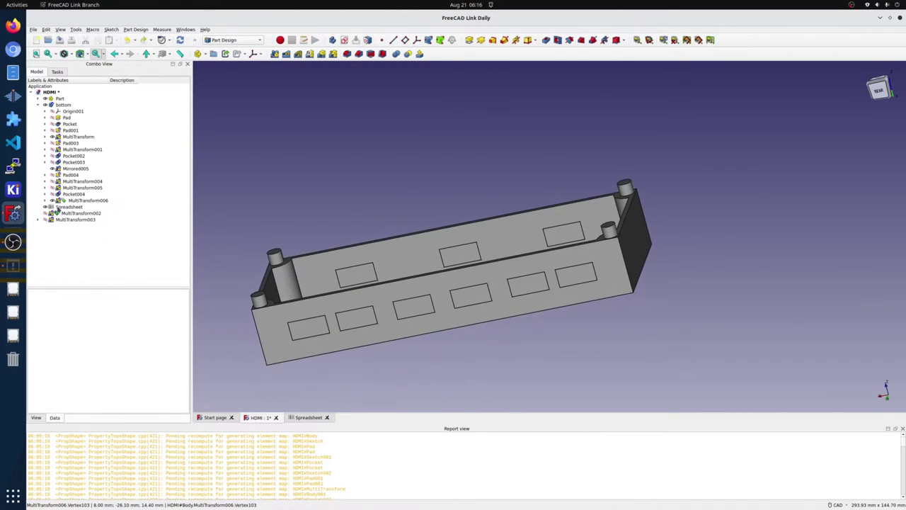
double_click(75, 207)
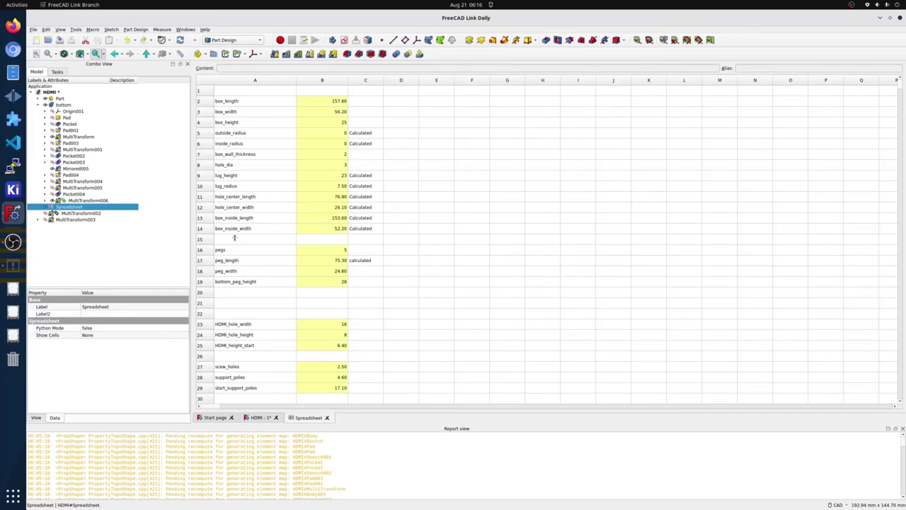
- Scroll through the spreadsheet parameters, including HDMI_hole_width 16, HDMI_hole_height 8 and screw_holes 2.50
scroll(419, 261, down, 1)
scroll(419, 262, up, 1)
click(185, 30)
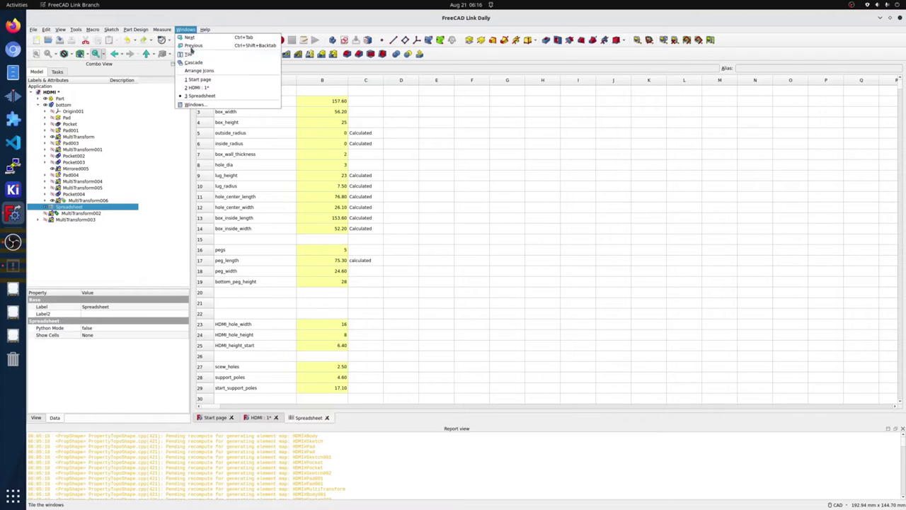
- Tile the Spreadsheet and 3D view side by side, close the Start page, and enlarge the 3D view
click(189, 54)
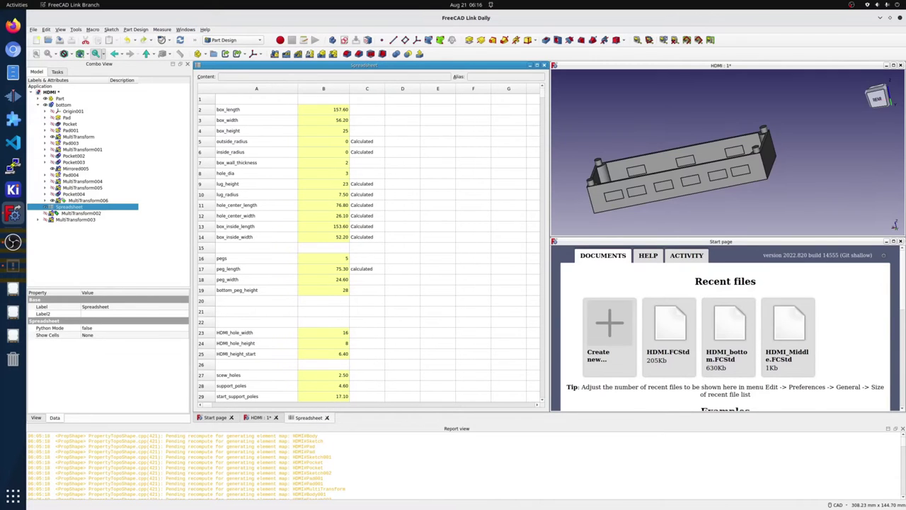
click(900, 242)
drag(752, 237, 742, 410)
scroll(742, 236, down, 3)
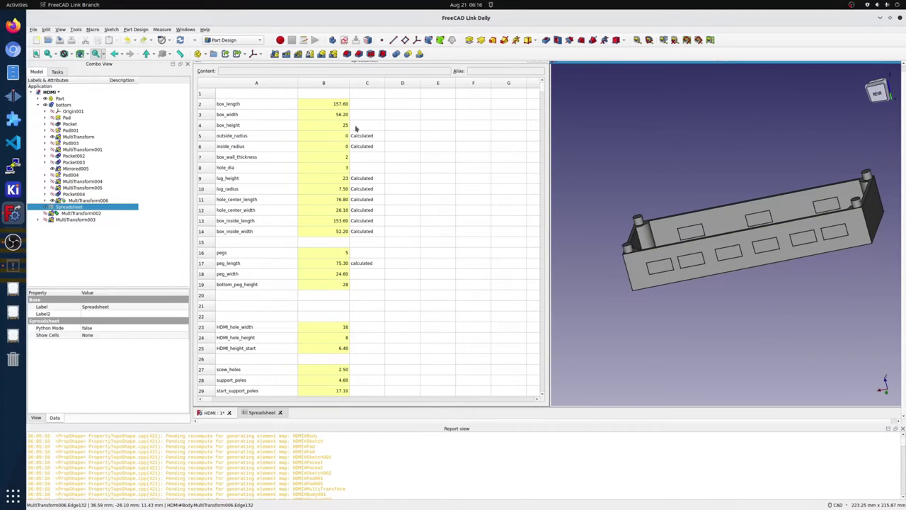
- Change 147.6 to 187.6 in the box_length formula in B2 to lengthen the box
double_click(339, 104)
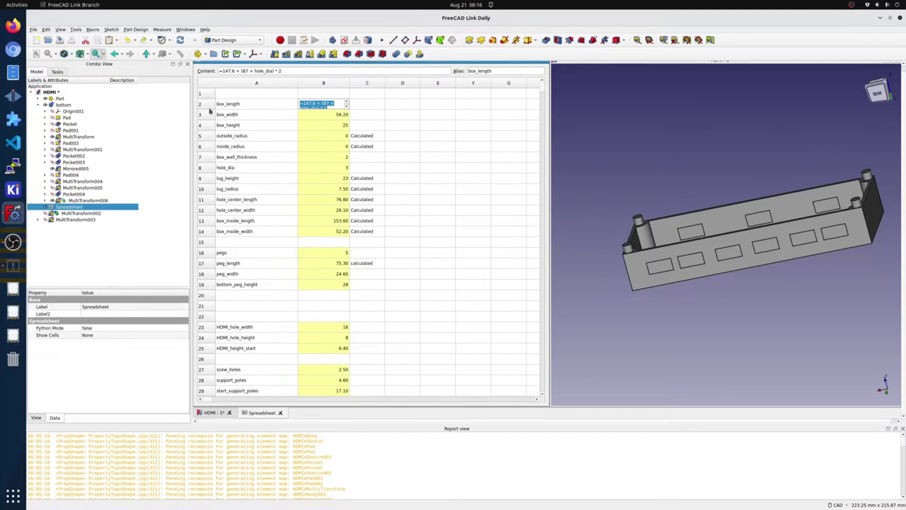
key(Return)
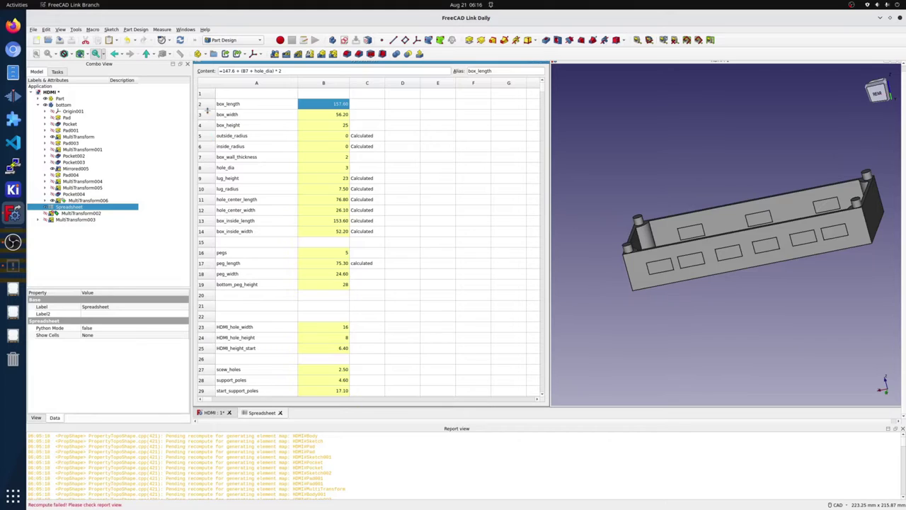
drag(209, 114, 209, 138)
double_click(326, 111)
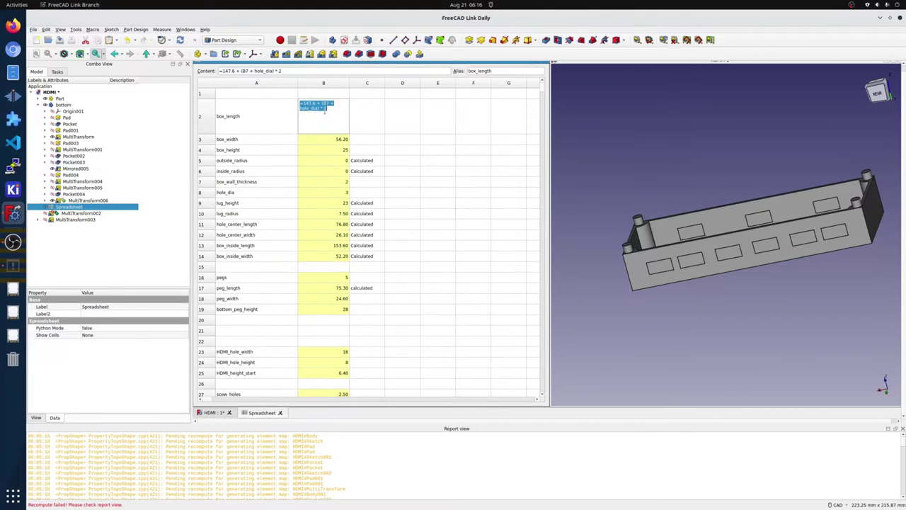
click(325, 125)
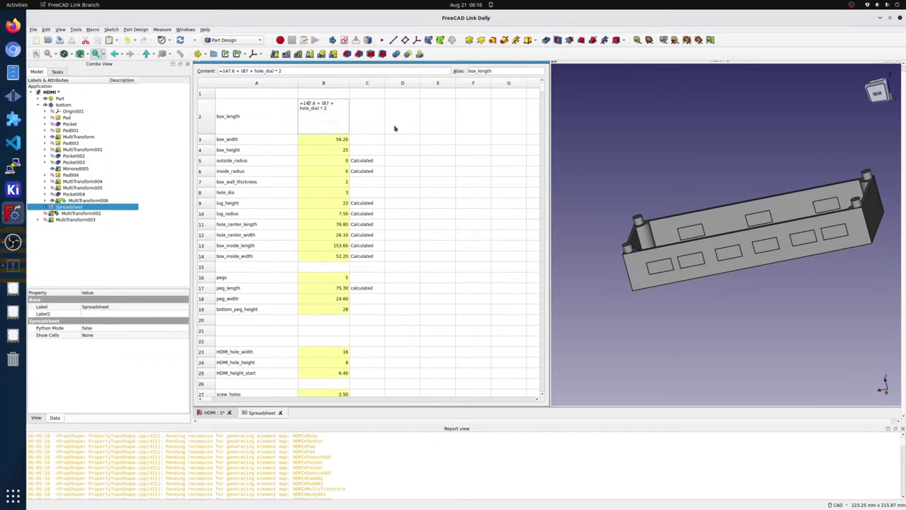
key(BackSpace)
text(8)
key(Return)
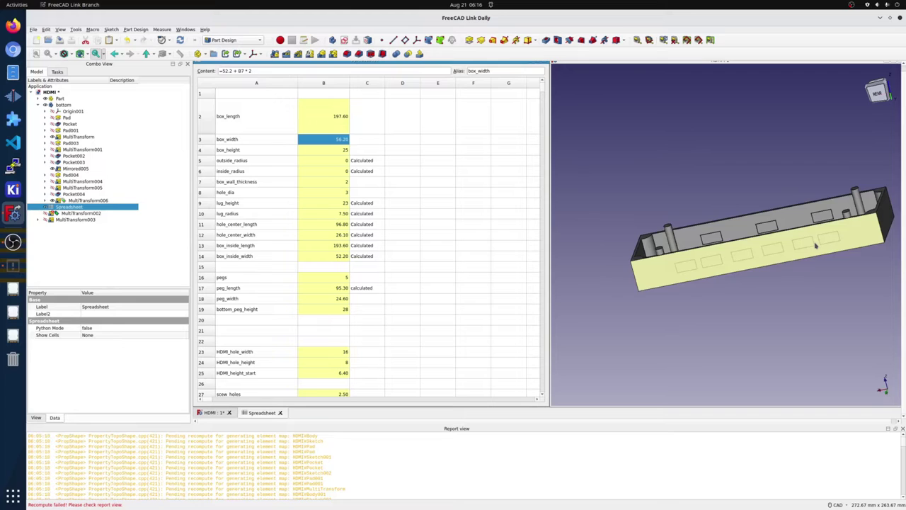
- Orbit the lengthened box, undo back to the 157.60 length, and reframe the model
middle_drag(816, 245, 823, 329)
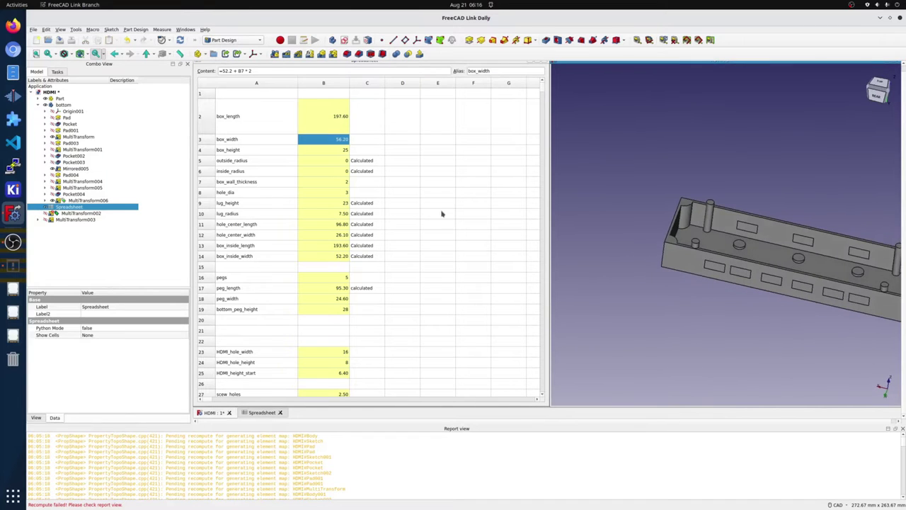
key(ctrl+z)
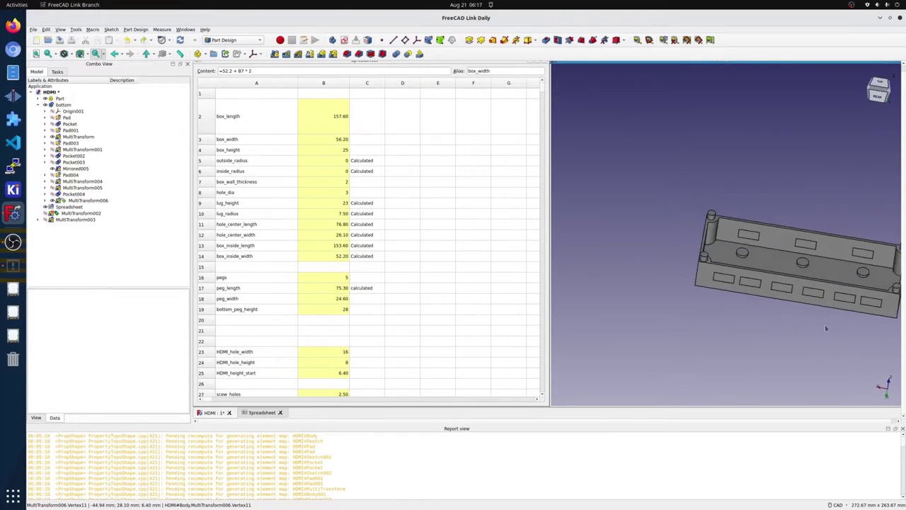
middle_drag(826, 328, 803, 313)
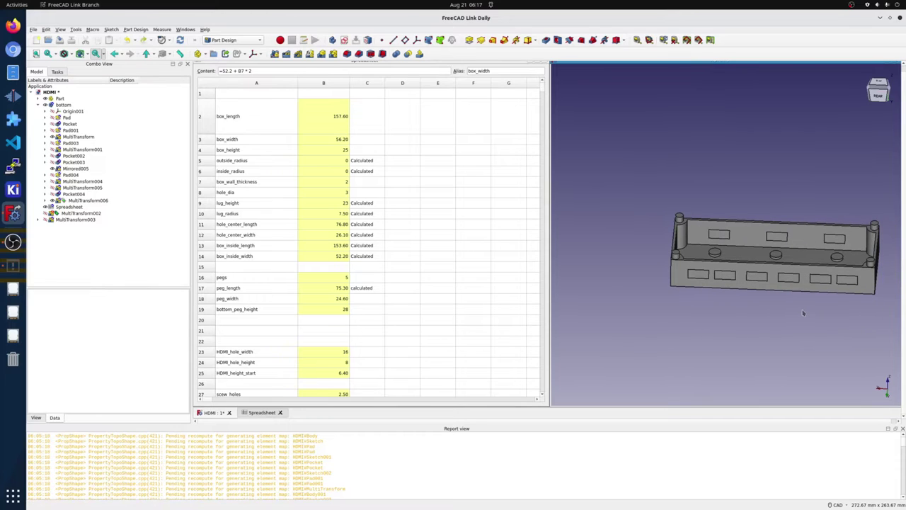
scroll(568, 116, up, 3)
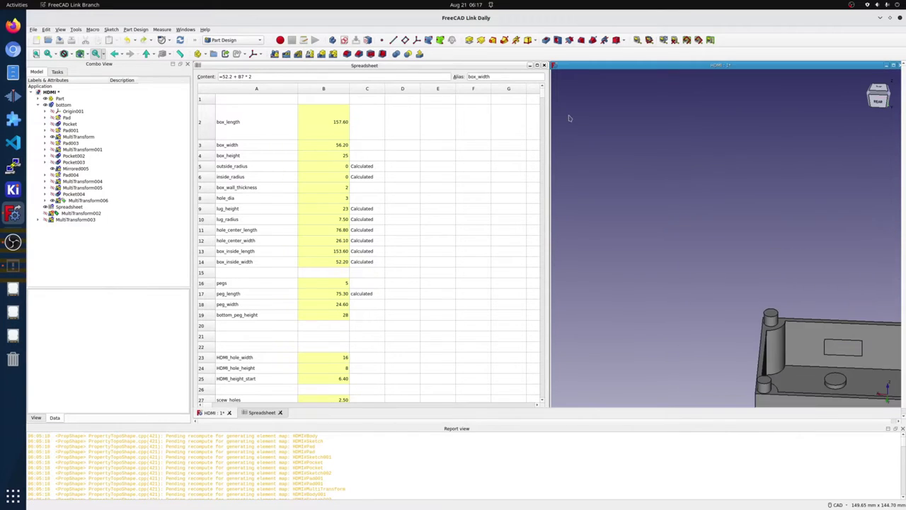
middle_drag(739, 262, 601, 219)
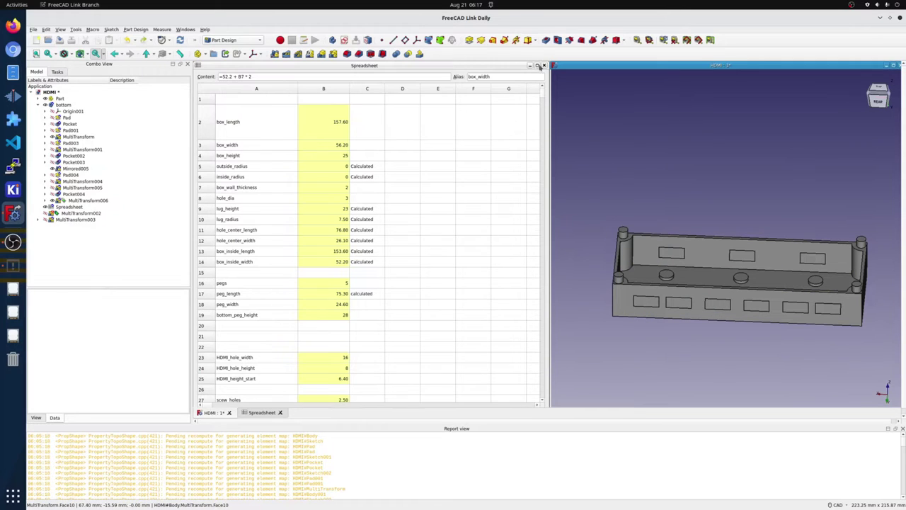
click(544, 67)
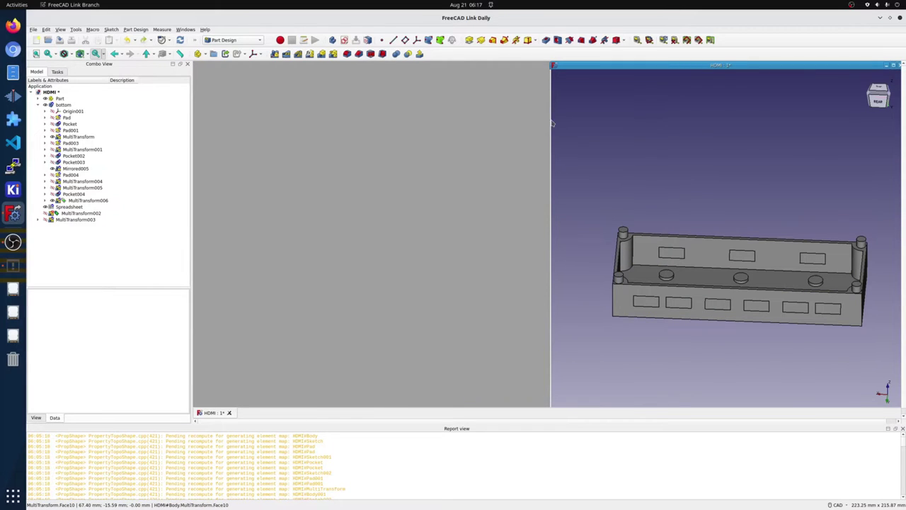
- Widen the 3D view, expand Pad, and open its base Sketch for editing
drag(551, 119, 192, 136)
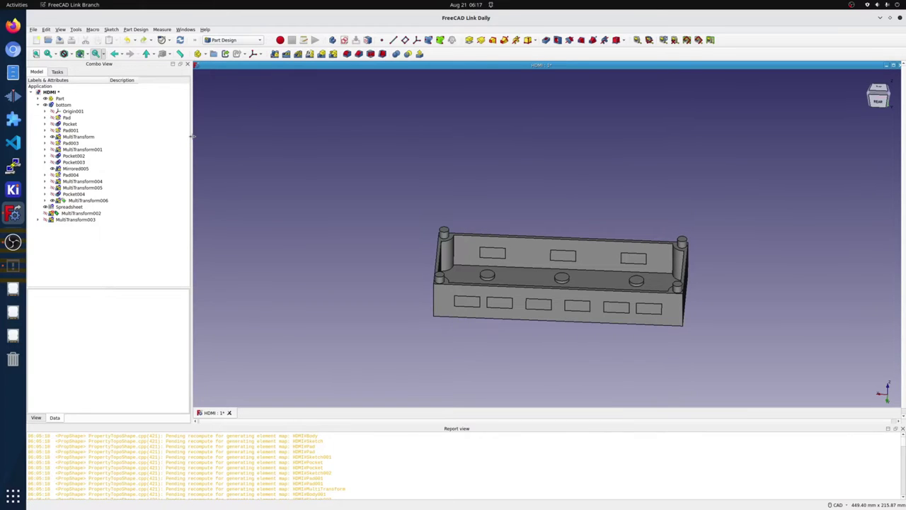
click(45, 117)
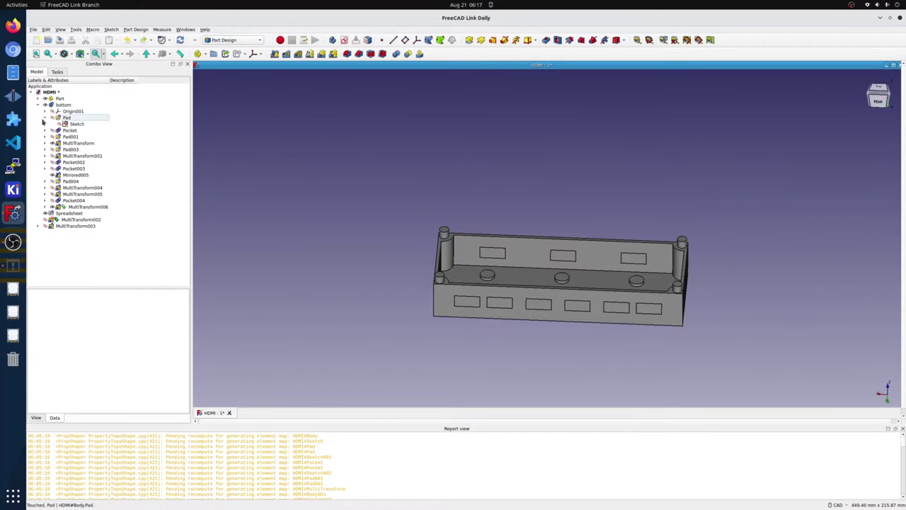
middle_drag(708, 276, 779, 263)
double_click(76, 124)
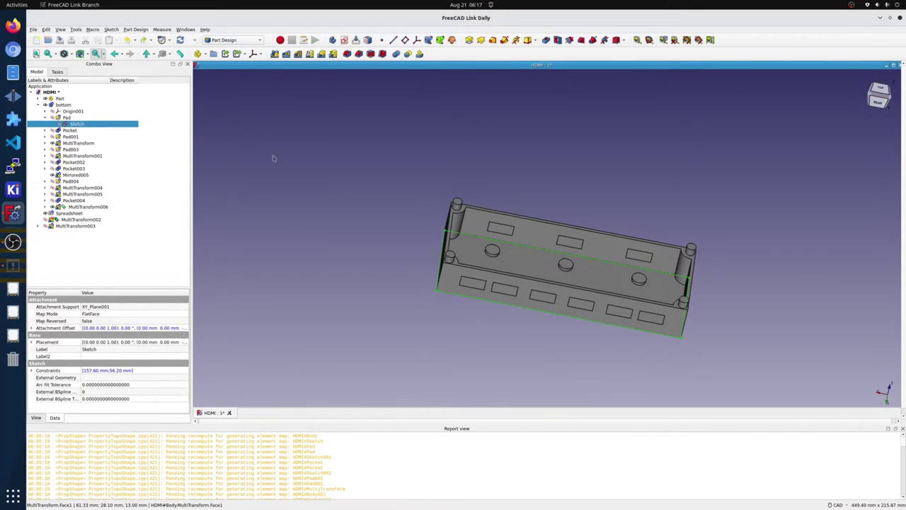
scroll(487, 247, up, 2)
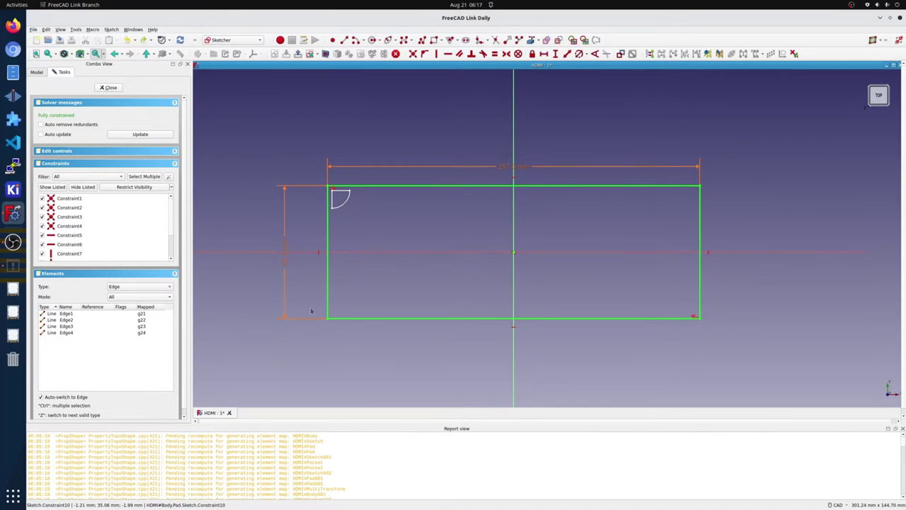
- Close the base sketch after reviewing its 157.60 mm rectangle constraints
click(106, 87)
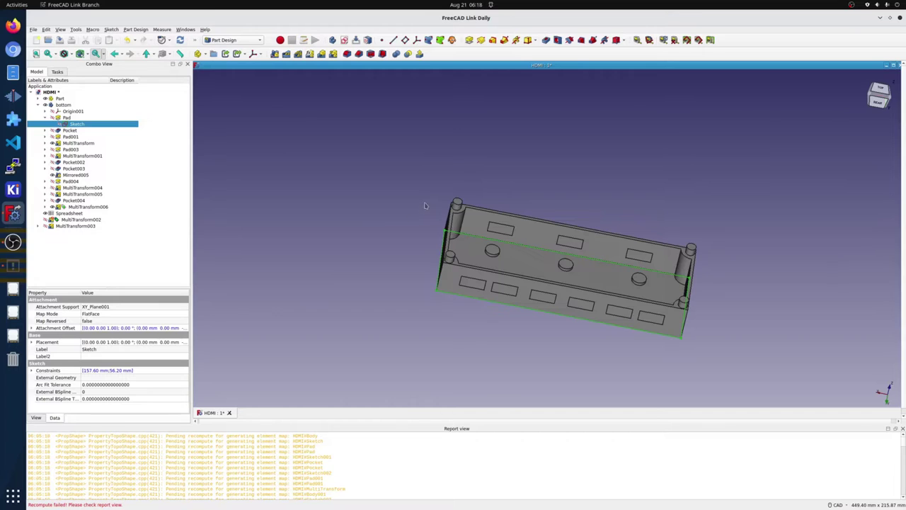
- Show the Pad solid, view it from front and top angles, and select the Pocket's Sketch001
middle_drag(422, 204, 405, 197)
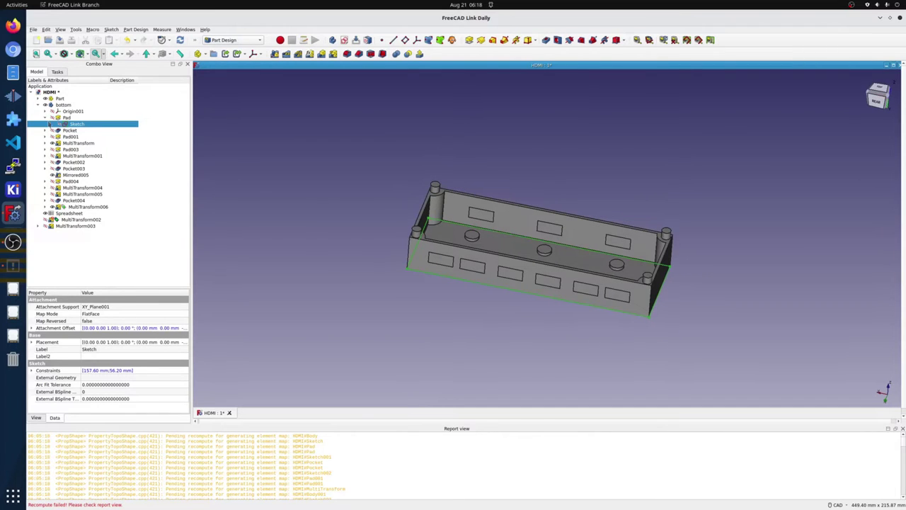
click(53, 119)
middle_drag(538, 149, 543, 179)
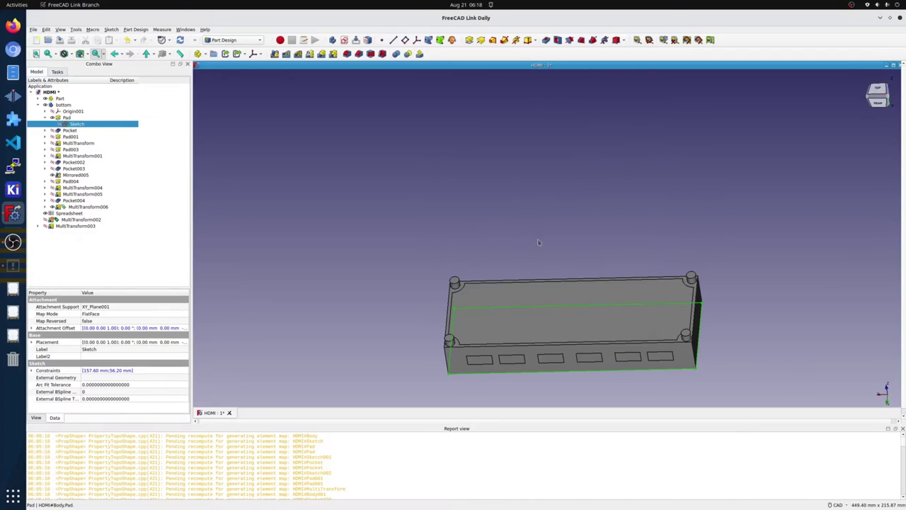
middle_drag(539, 243, 538, 207)
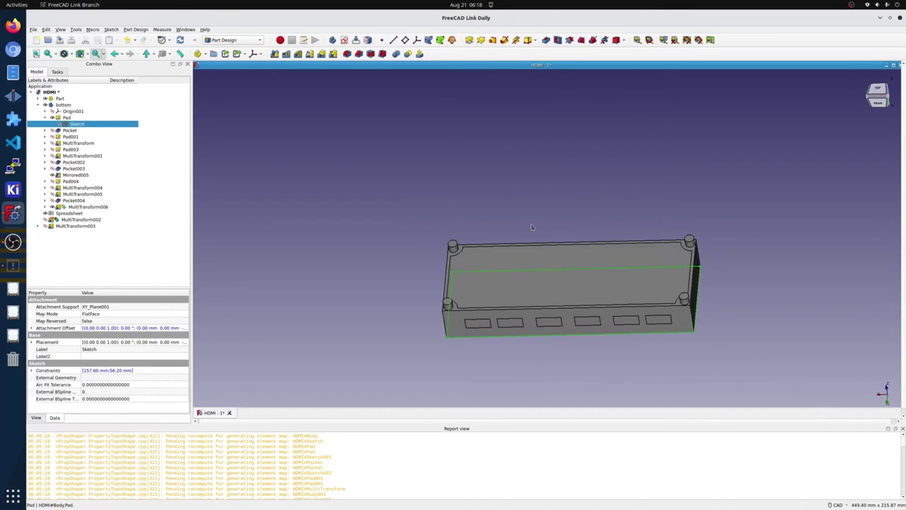
click(44, 130)
click(71, 136)
- Open Sketch001 to check its 153.60 mm by 52.20 mm rectangle, then close it
double_click(69, 137)
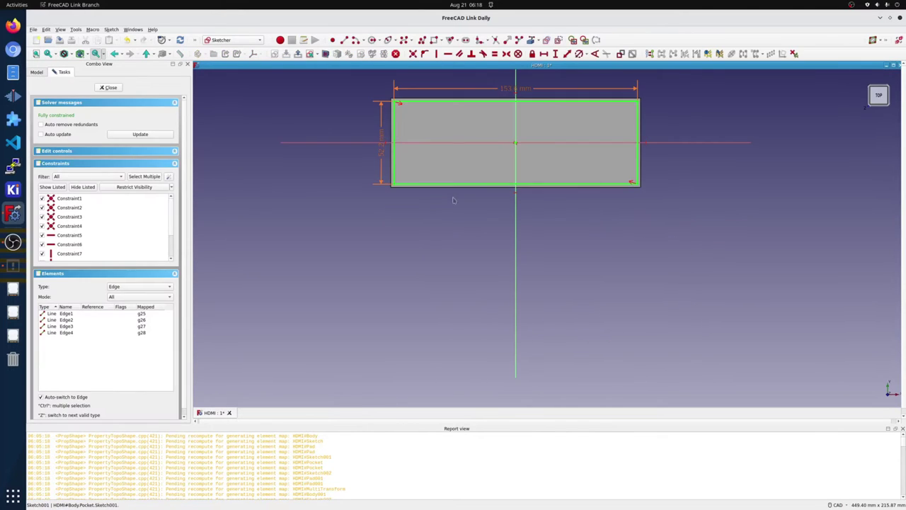
click(108, 88)
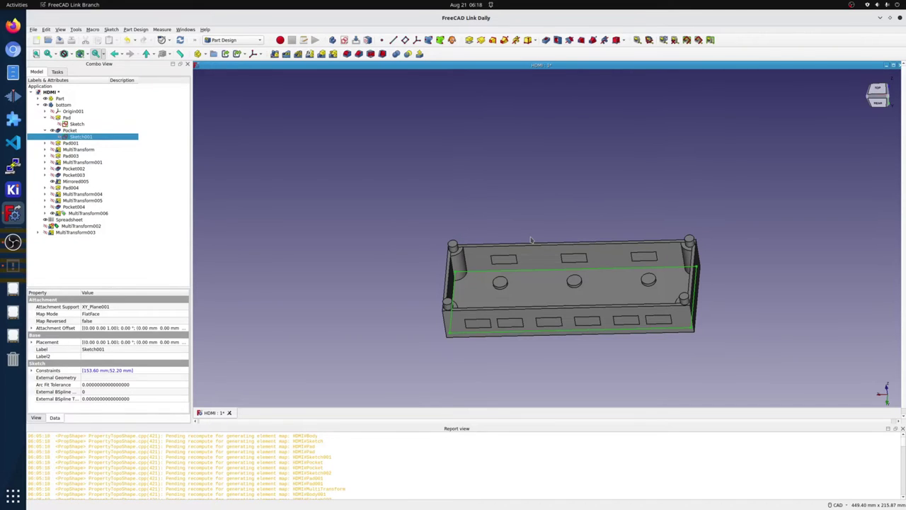
- Rotate to a straight-on view, then reopen and close the Pad sketch (157.60 by 56.20 mm)
middle_drag(468, 206, 389, 192)
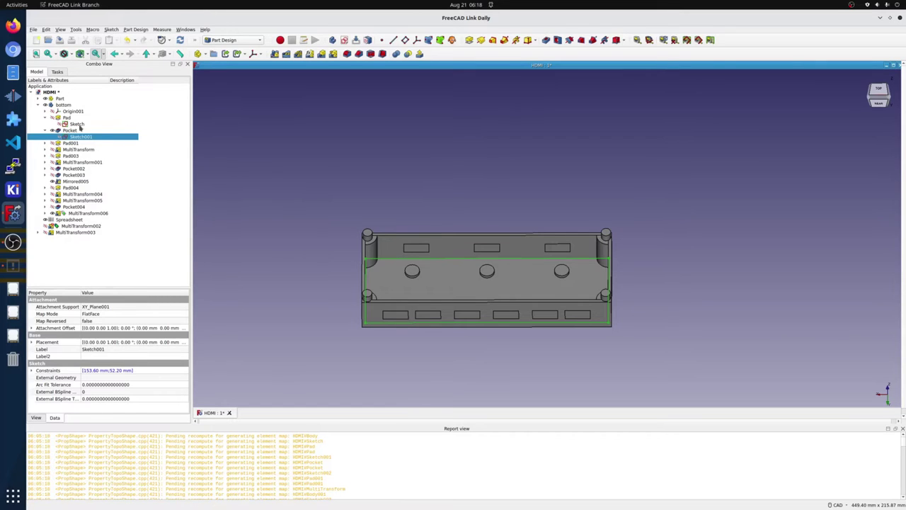
double_click(80, 125)
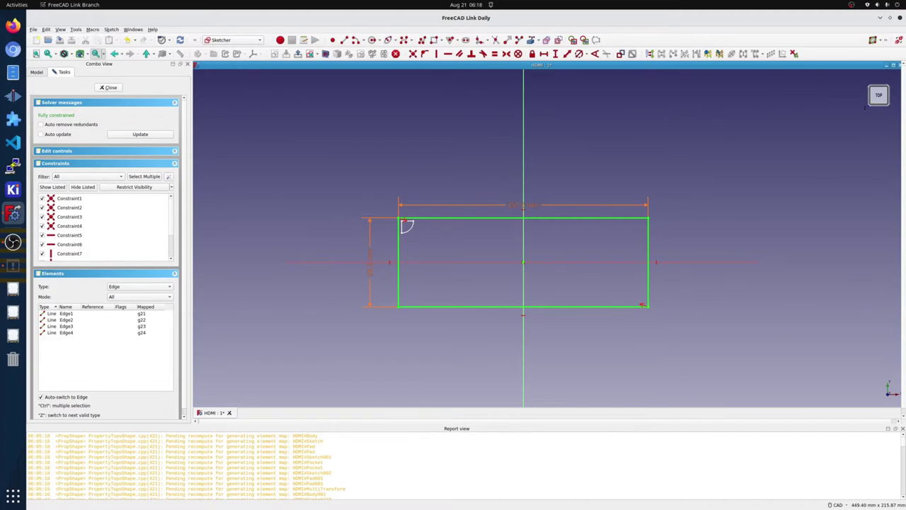
click(114, 89)
click(246, 41)
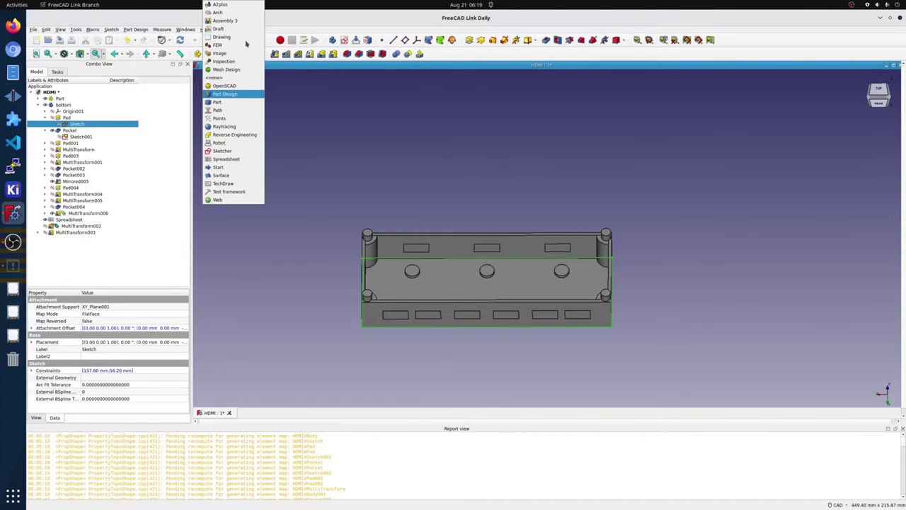
- Switch to Sketcher, review and close Sketch001, then return to the Part Design workbench
click(222, 150)
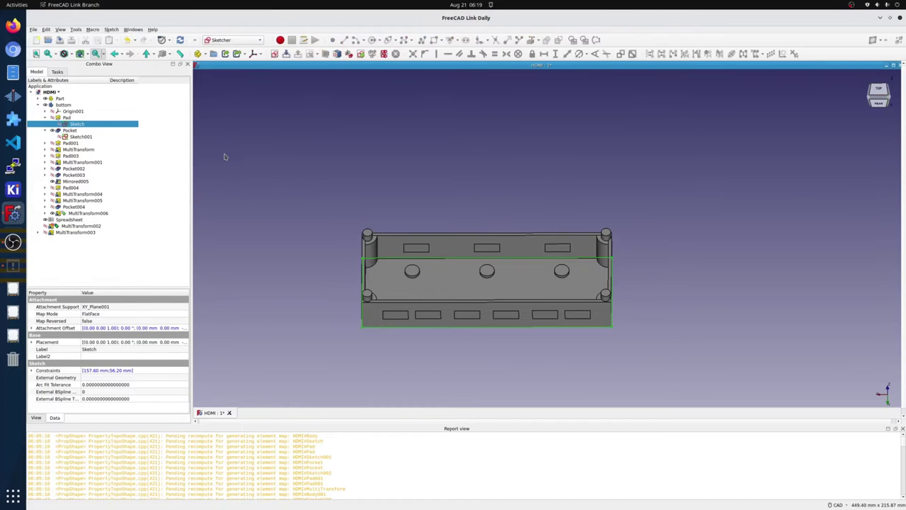
double_click(79, 136)
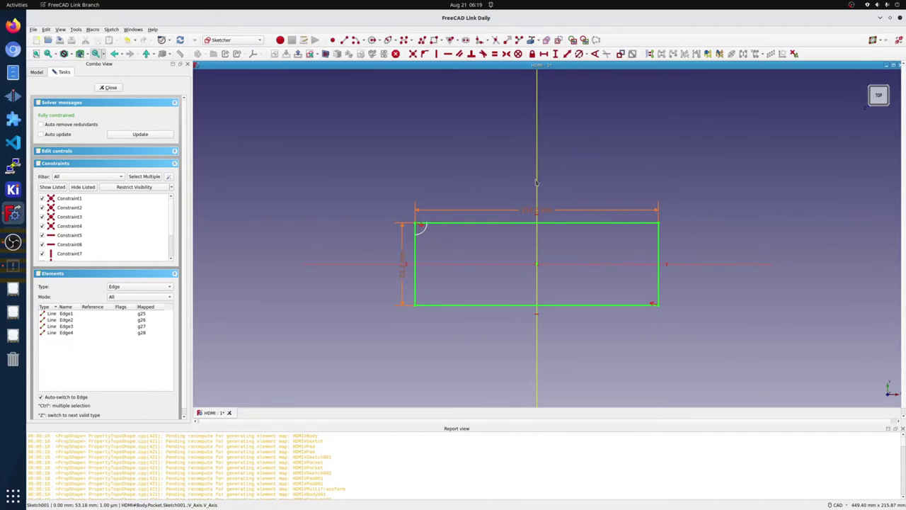
click(111, 88)
click(242, 39)
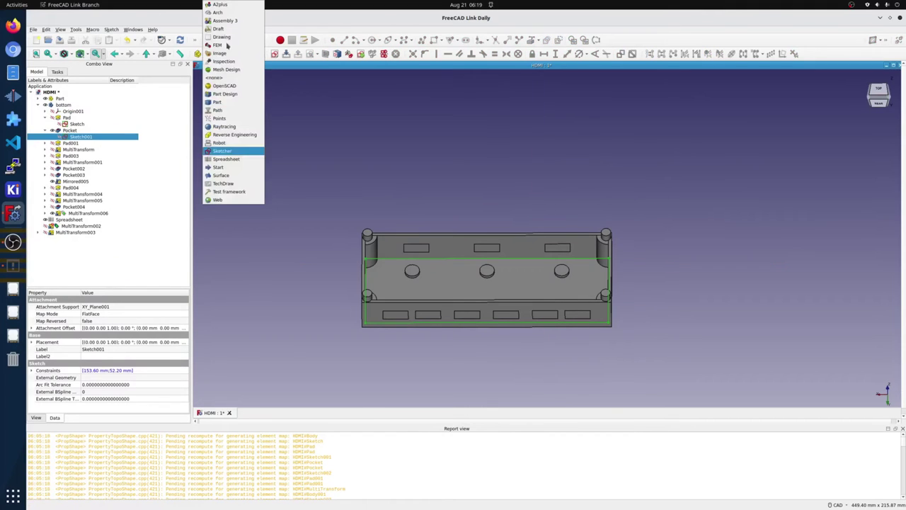
click(230, 94)
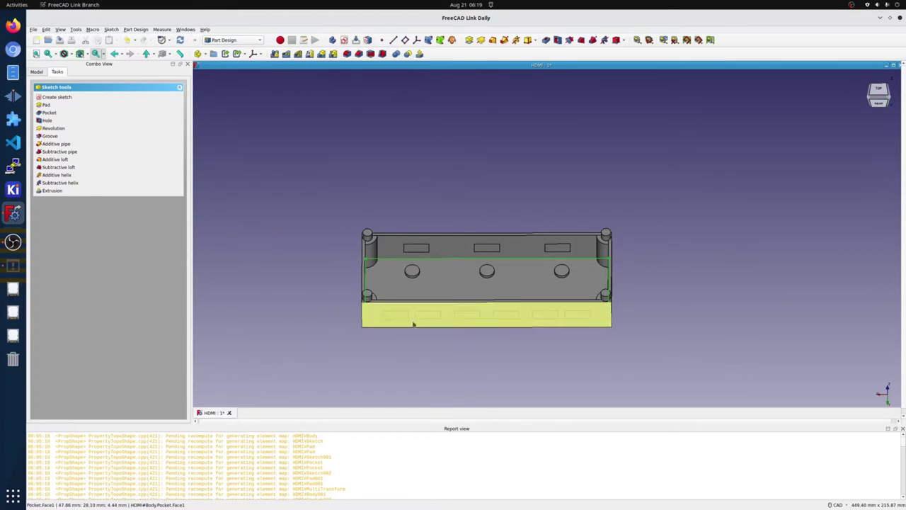
scroll(441, 381, up, 5)
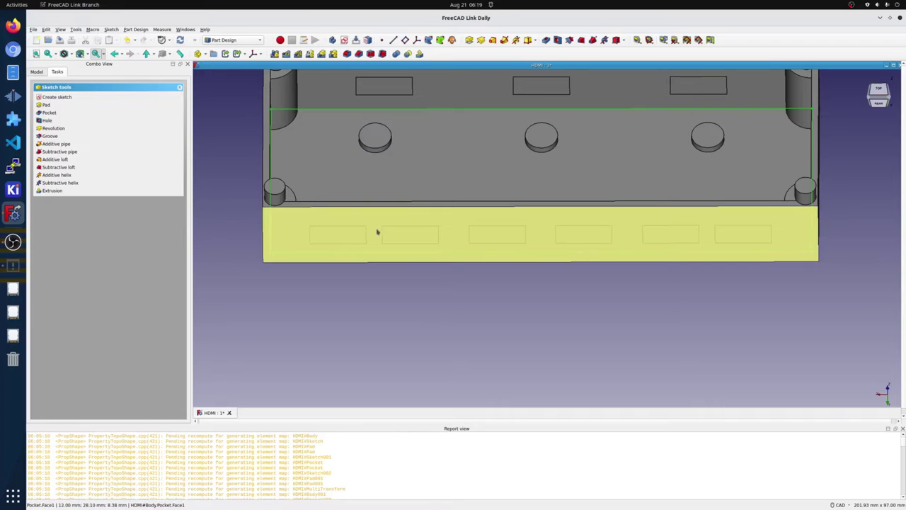
- Reopen Sketch001 from the Model tree to edit its rectangle
click(37, 71)
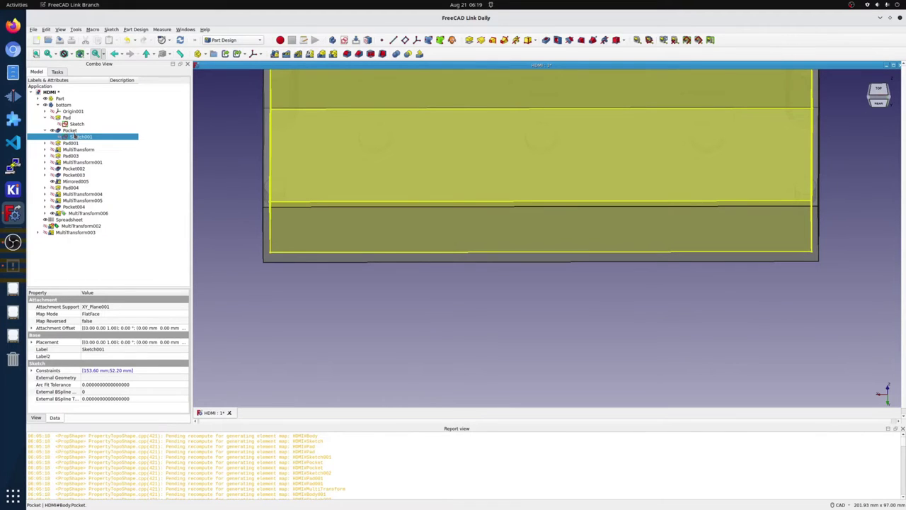
double_click(76, 136)
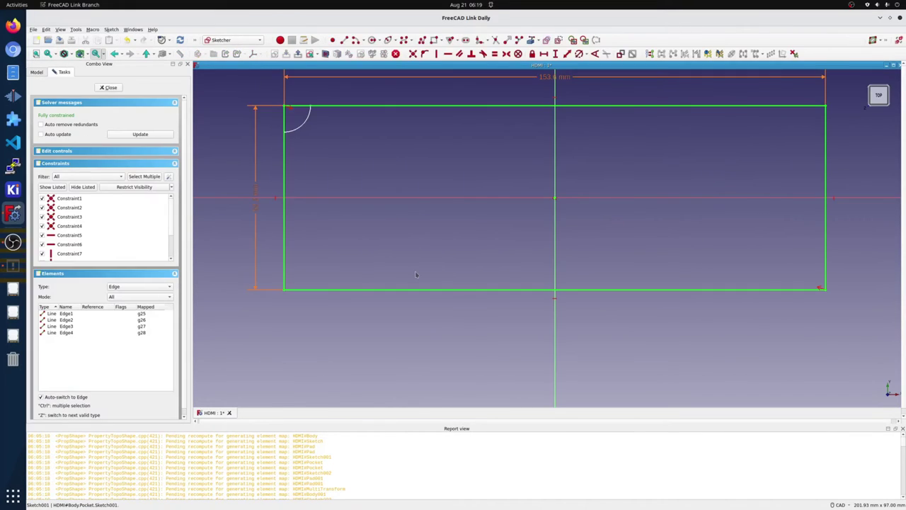
- Change the 153.6 mm width constraint to the formula Spreadsheet.box_inside_length + 1 (154.6 mm)
double_click(517, 149)
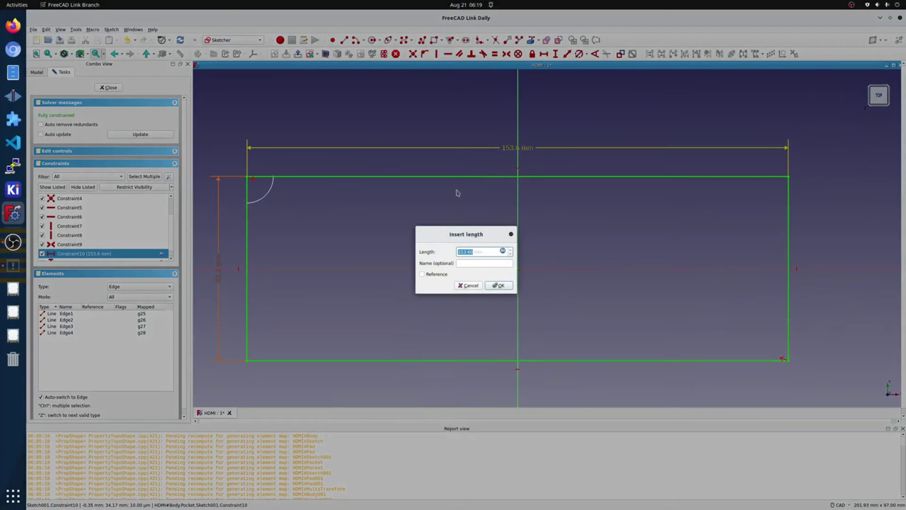
click(508, 251)
text(Spreadsheet.box_inside_length)
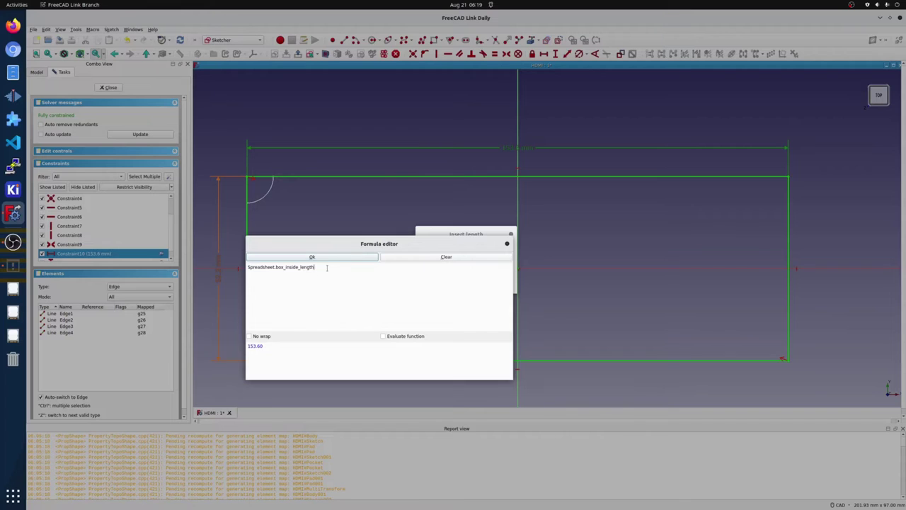
text(+1)
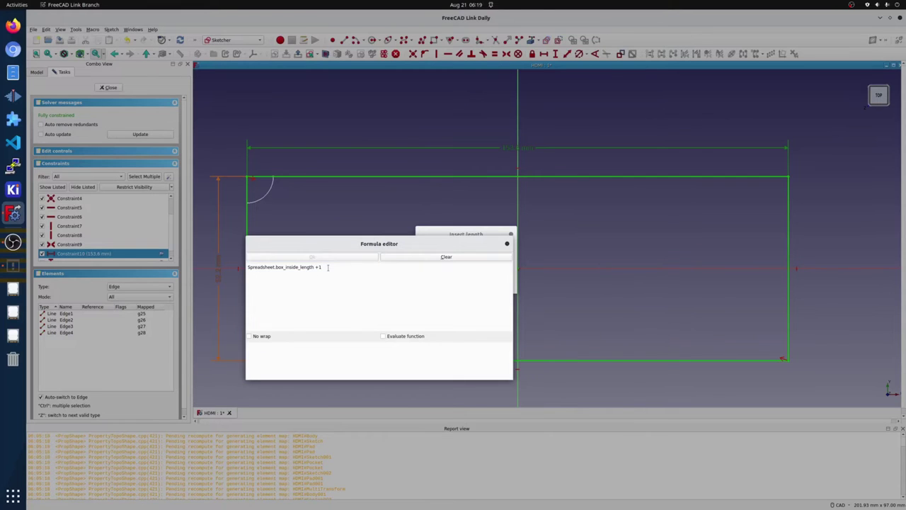
click(330, 257)
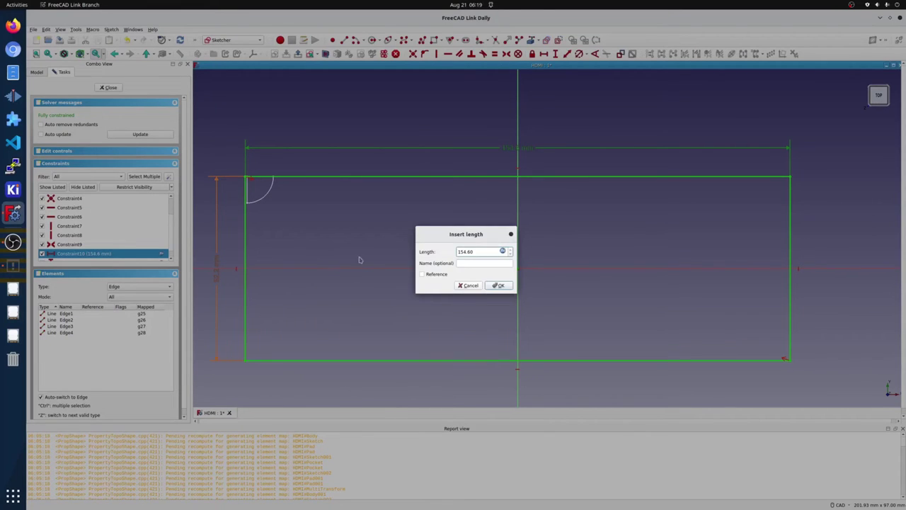
click(504, 287)
scroll(337, 204, down, 3)
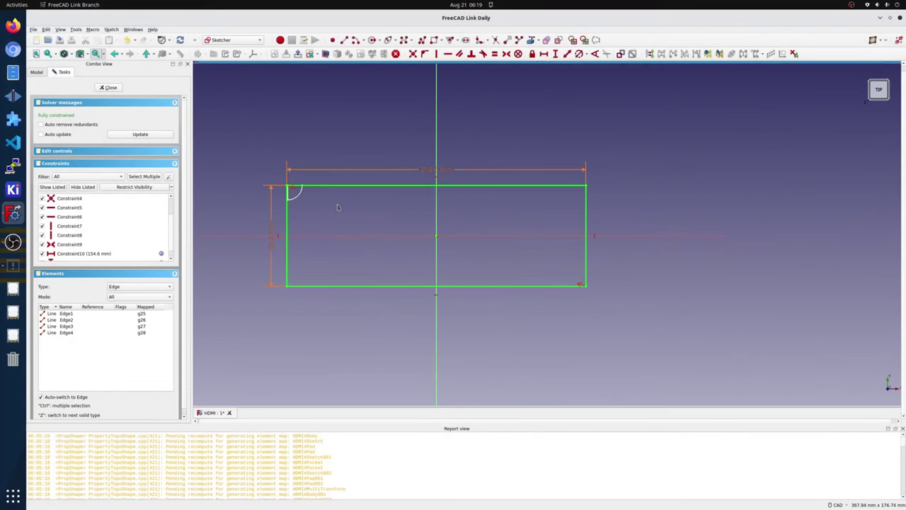
- Start a pad from Sketch001, then cancel the Pad task
click(36, 72)
click(79, 136)
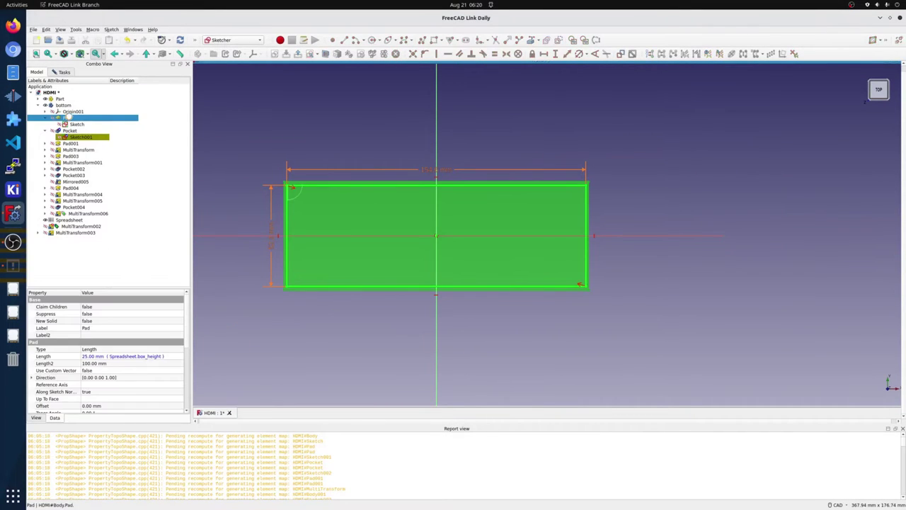
key(p)
scroll(482, 192, down, 2)
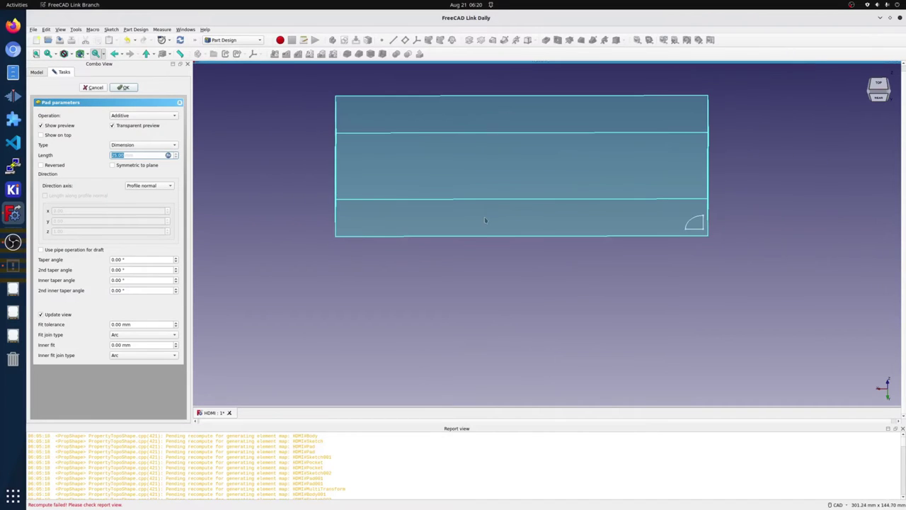
click(97, 87)
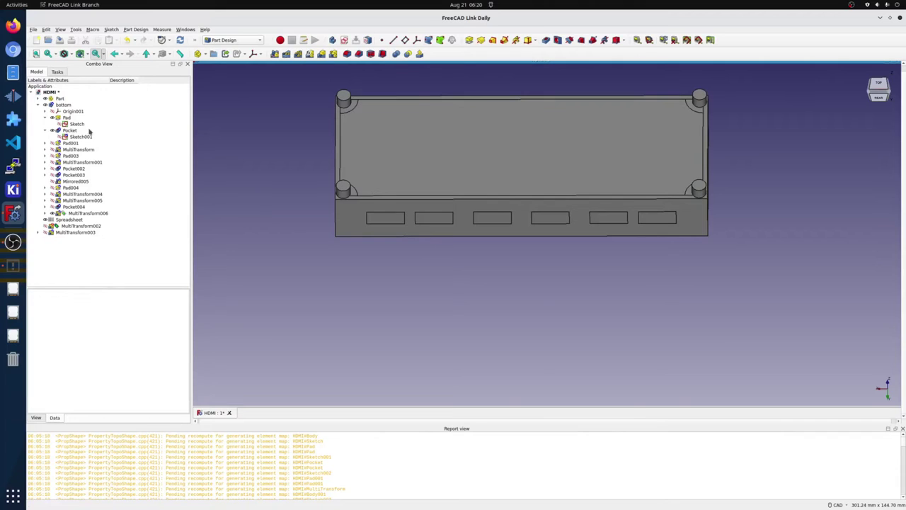
- Reopen and close Sketch001 to recompute, then orbit to view the top and corner posts
click(80, 136)
double_click(79, 136)
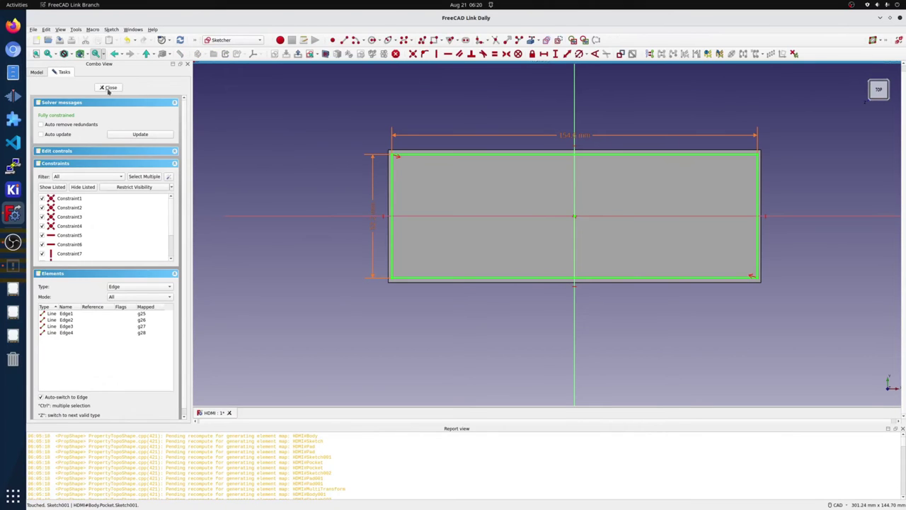
click(108, 88)
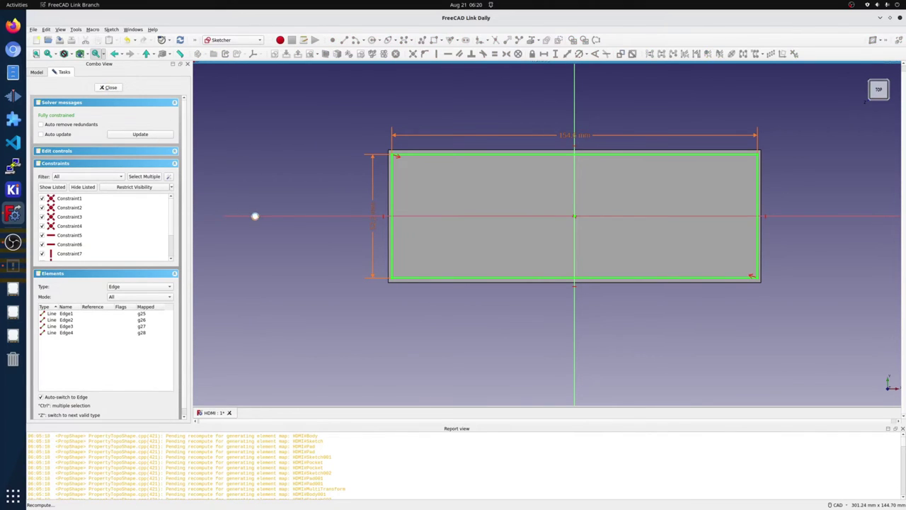
middle_drag(457, 65, 271, 182)
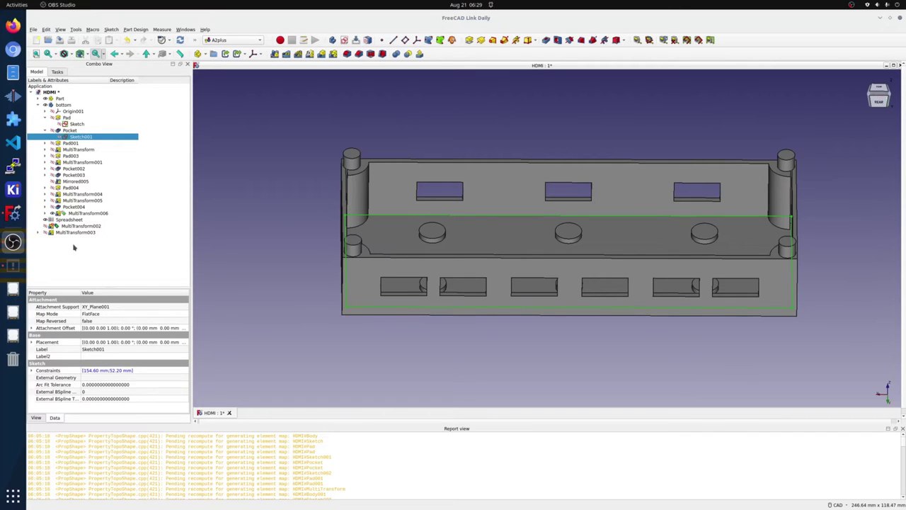
- Open the Spreadsheet maximized and check B2's box_length value 157.60 and its alias
double_click(69, 220)
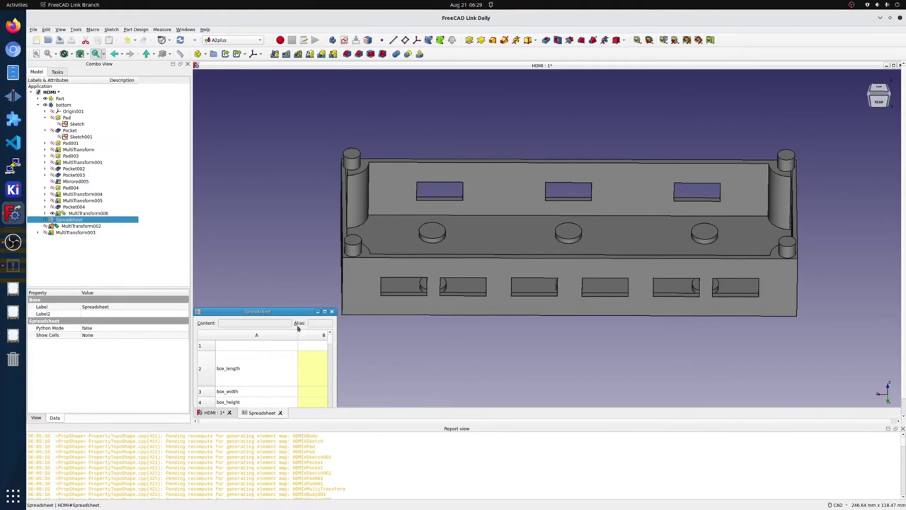
click(325, 311)
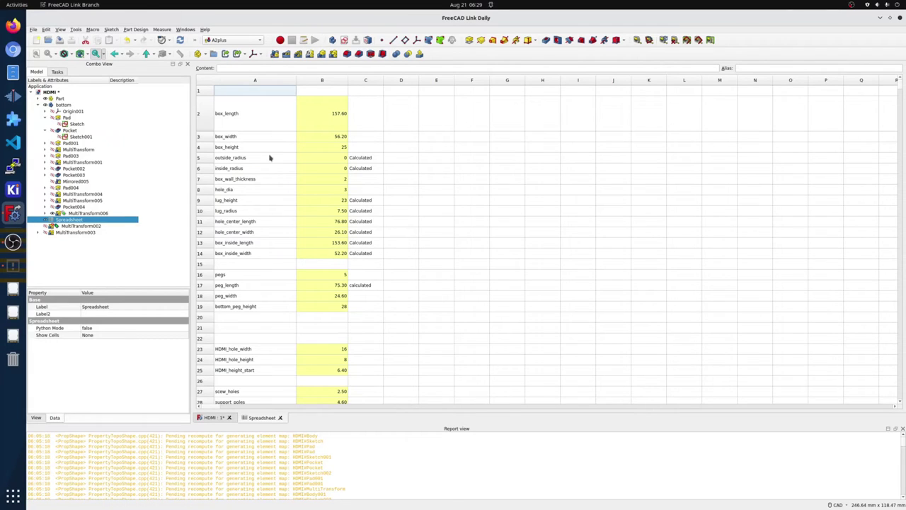
click(306, 113)
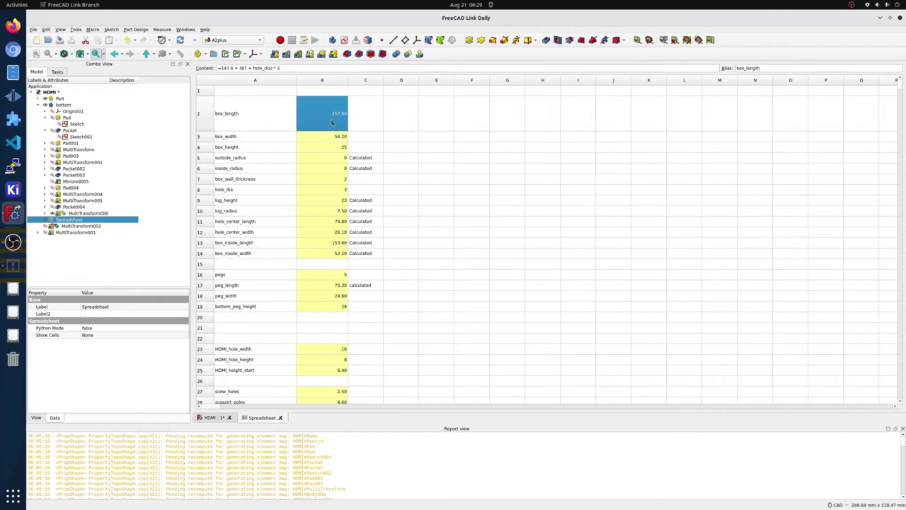
click(737, 68)
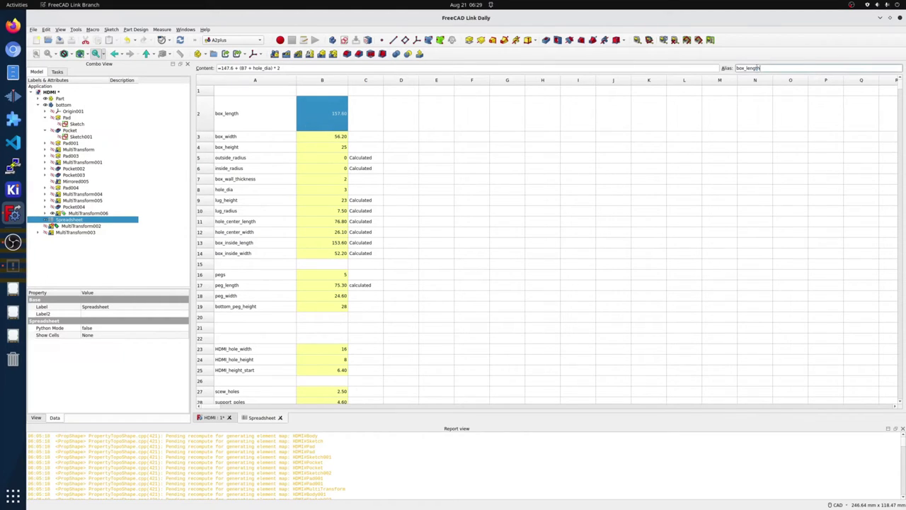
double_click(737, 68)
scroll(380, 330, down, 4)
double_click(234, 301)
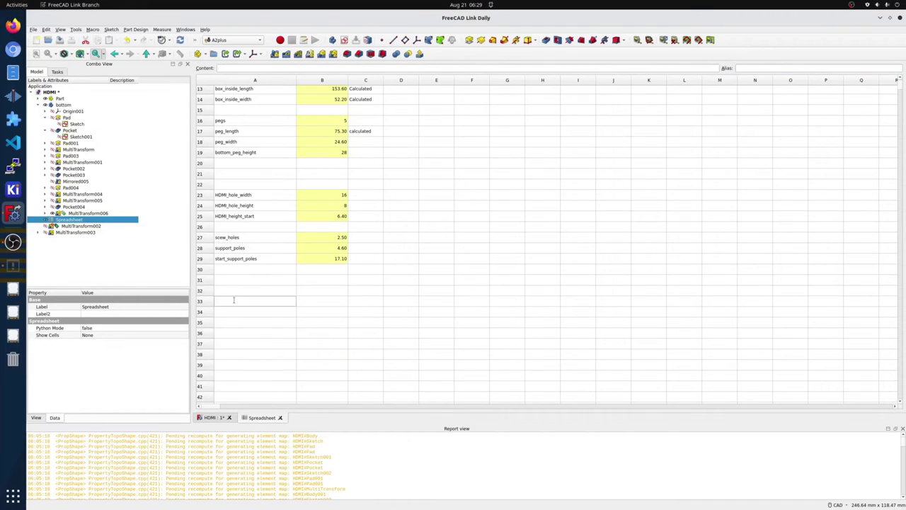
- Enter the label TEST in A33 and the value 3434 in B33
text(TEST)
click(312, 303)
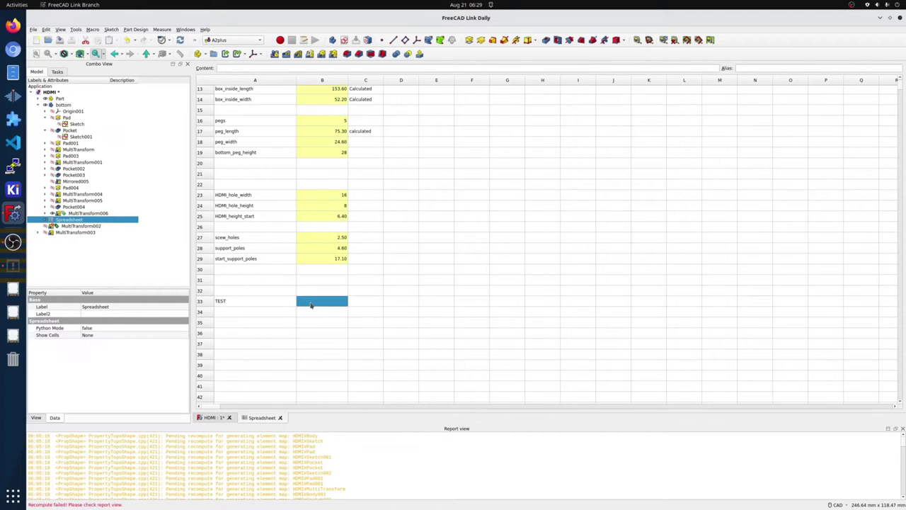
text(3434)
key(Return)
- Give cell B33 the alias TEST and verify it
click(275, 301)
drag(353, 307, 327, 304)
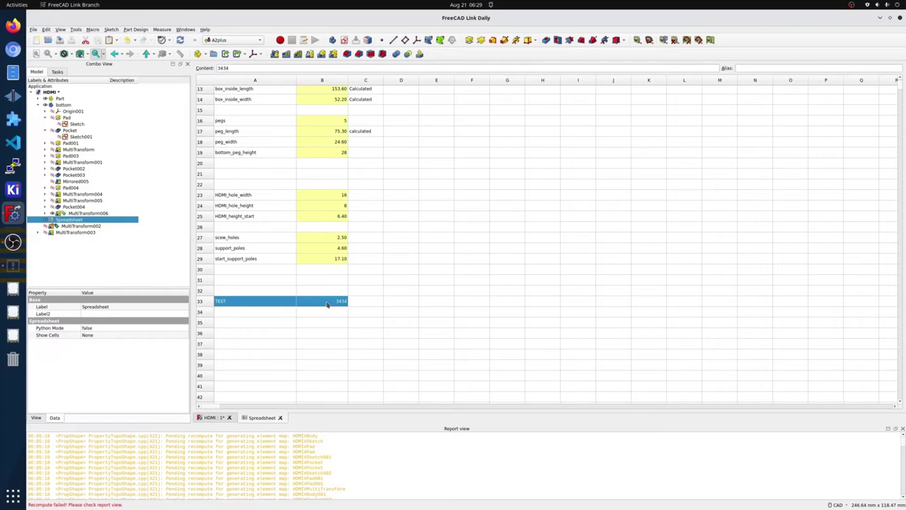
click(329, 353)
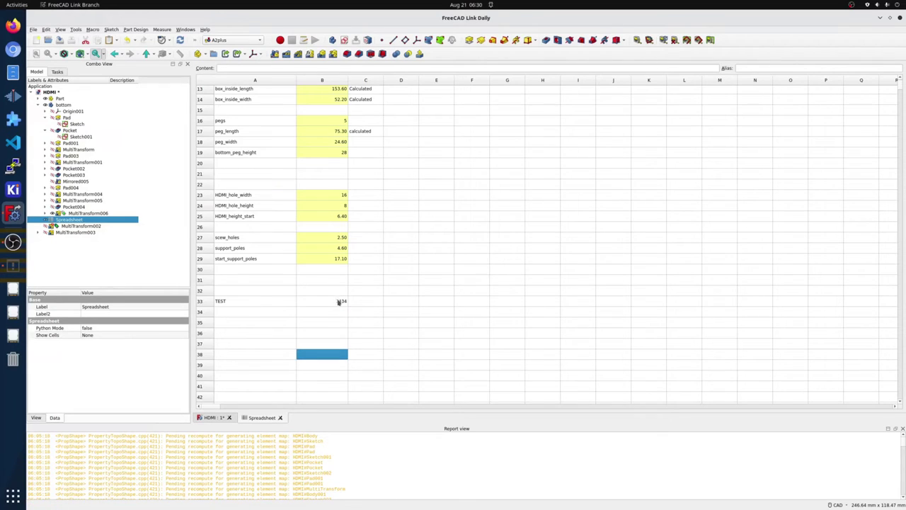
click(339, 302)
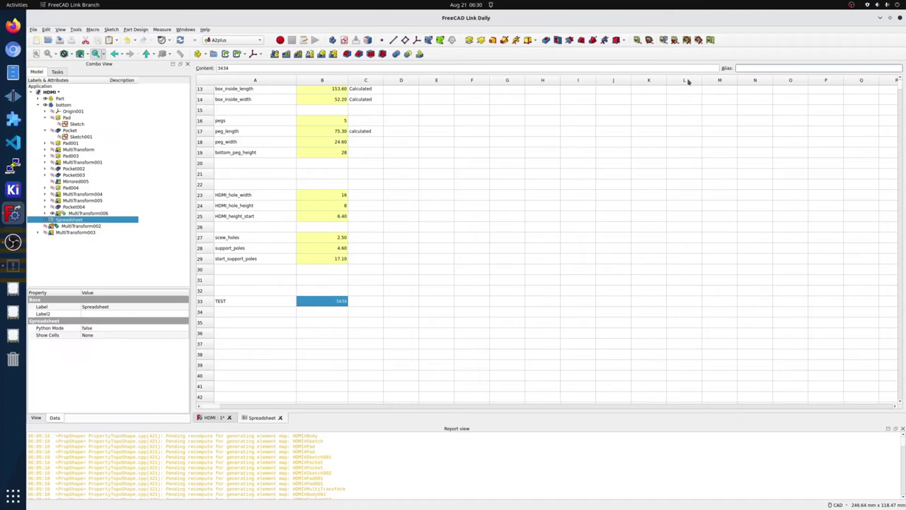
text(test)
key(Return)
click(303, 303)
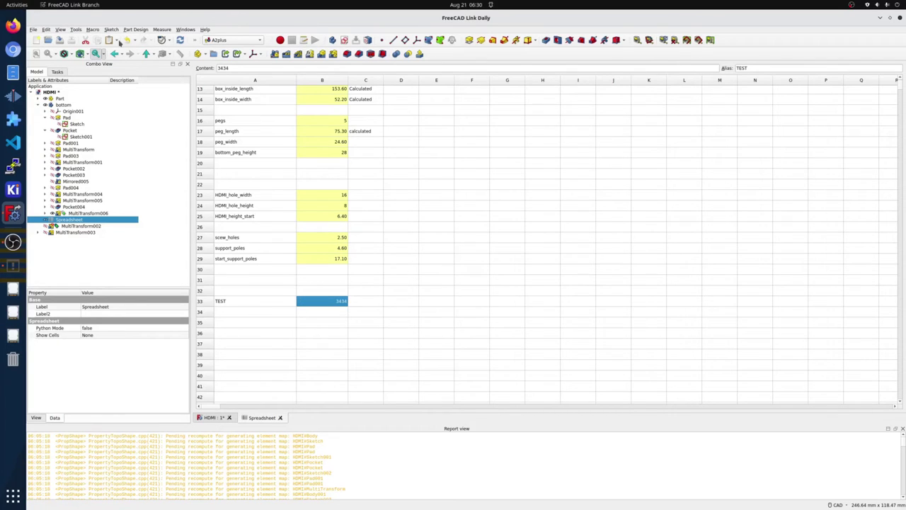
- Run the EasyAlias macro from Recent macros to alias the spreadsheet labels
click(92, 30)
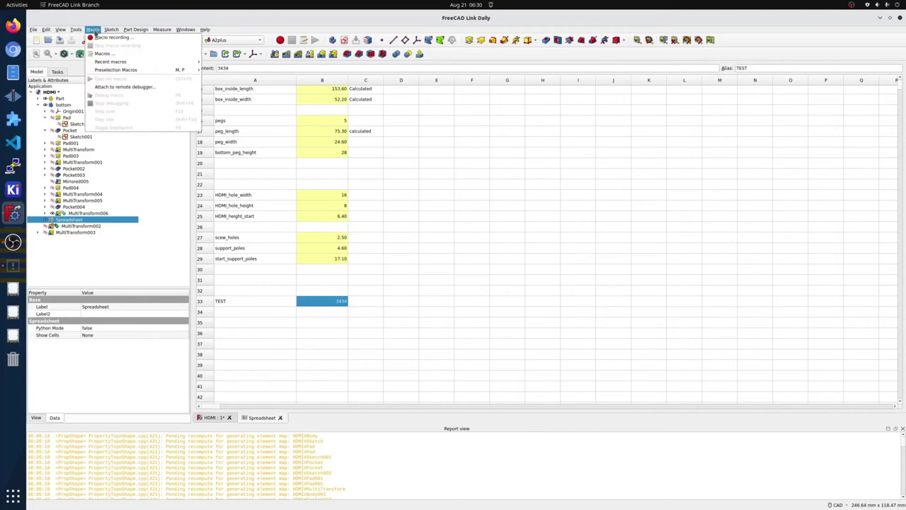
mouse_move(113, 62)
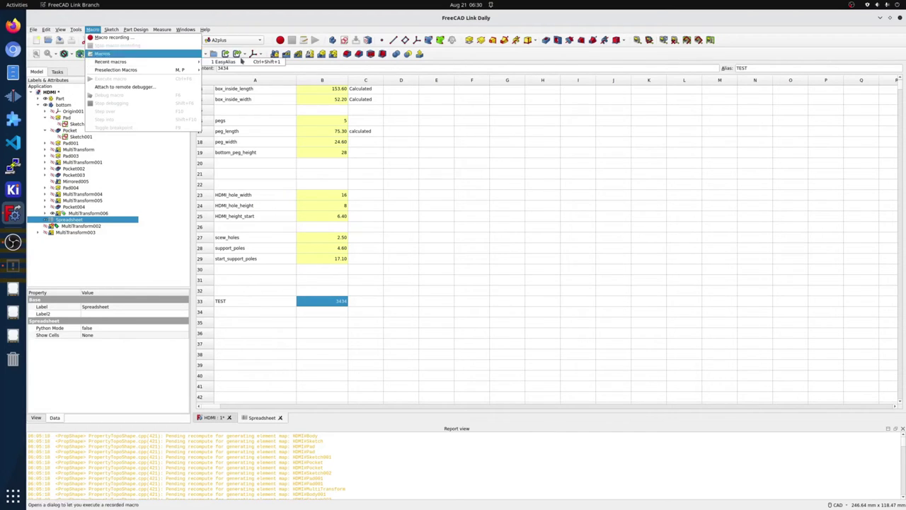
click(252, 63)
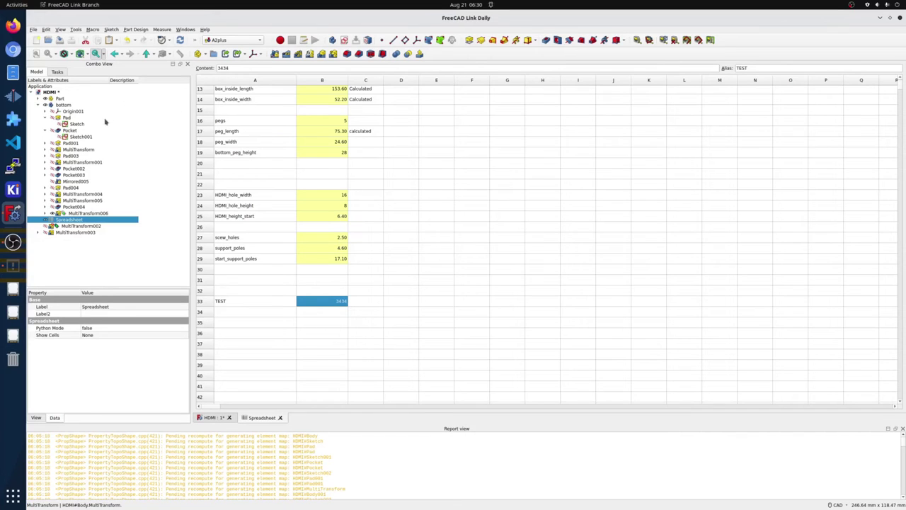
- Return to the HDMI 3D model, clear the selection, and show the workbench list
click(212, 417)
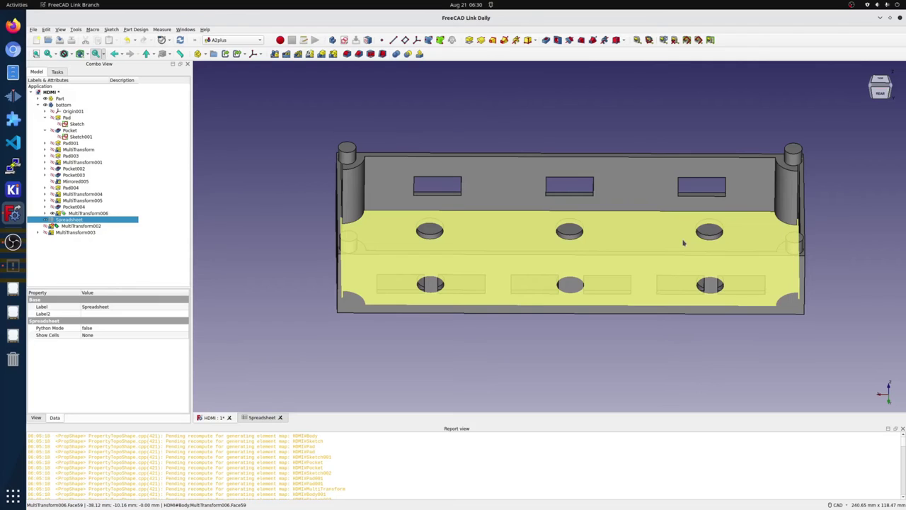
click(248, 194)
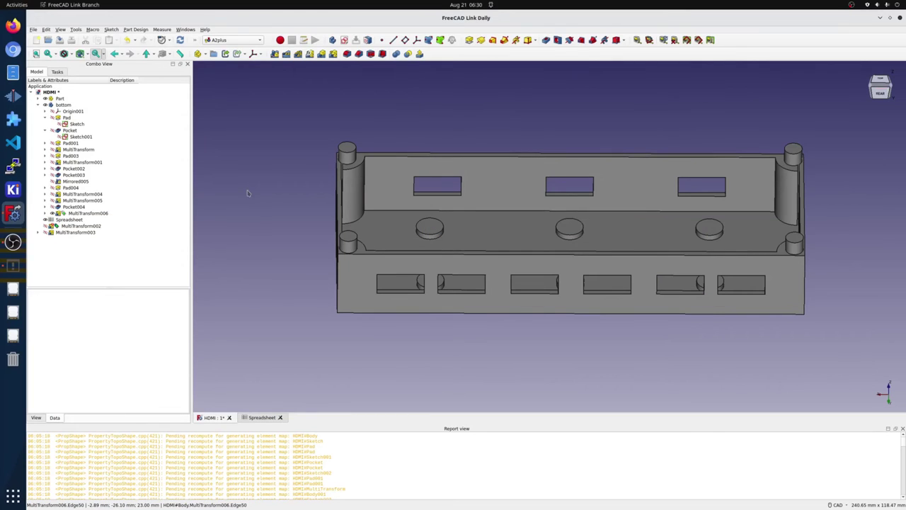
click(251, 39)
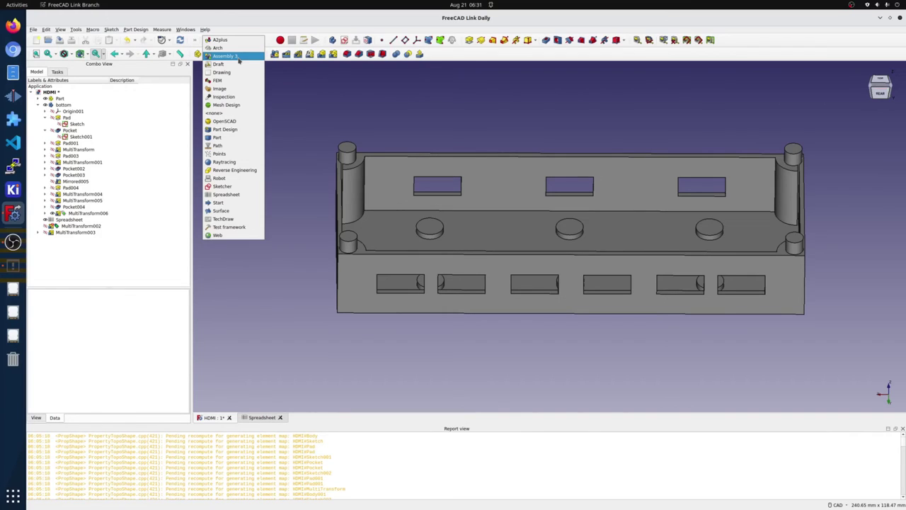
- Dismiss the workbench list, leaving A2plus as the active workbench
click(276, 247)
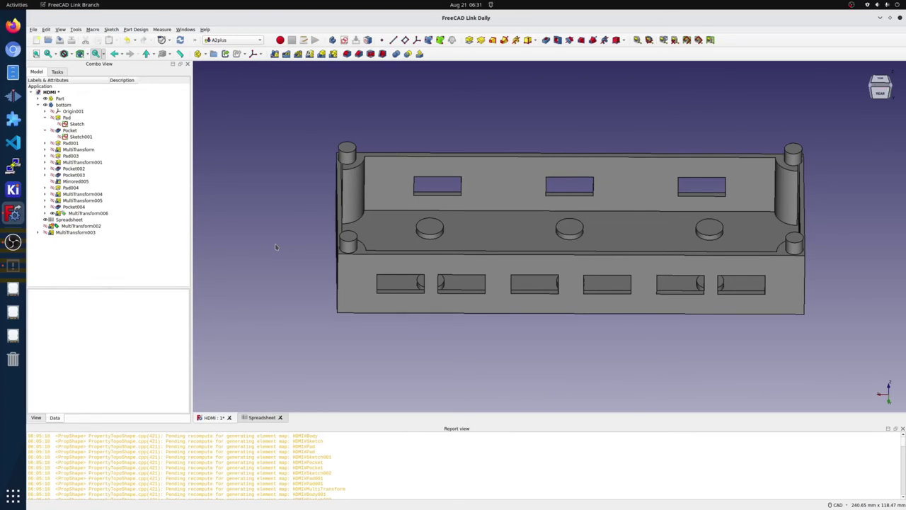
- Orbit and zoom to look down into the box and at its front openings
middle_drag(517, 326, 530, 301)
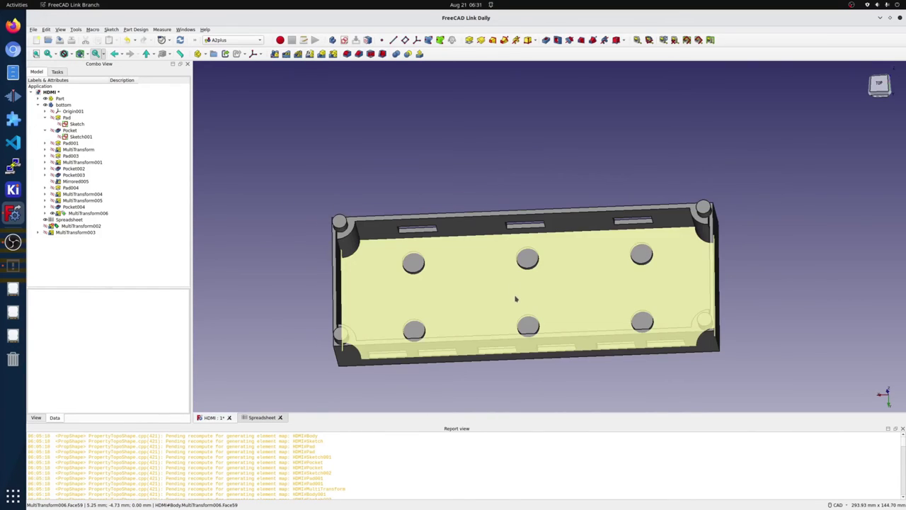
scroll(515, 300, up, 3)
scroll(538, 298, down, 1)
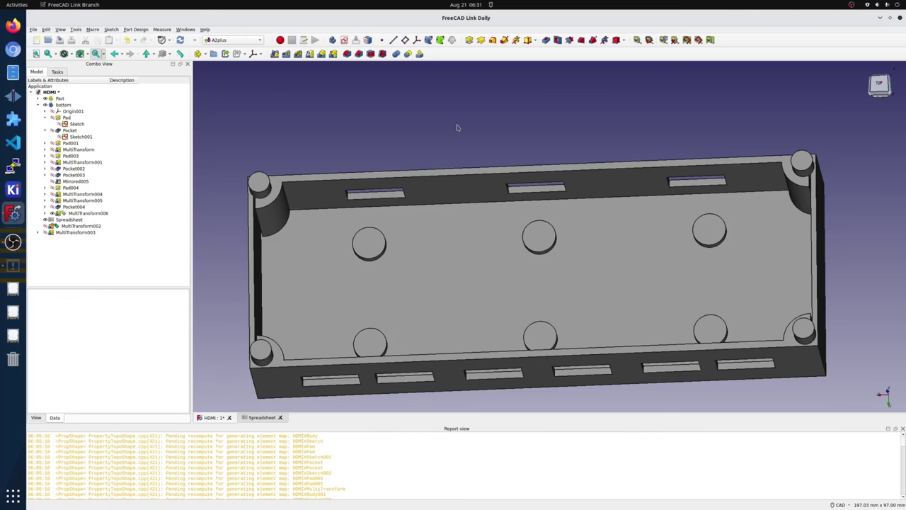
middle_drag(457, 128, 458, 77)
scroll(457, 77, up, 2)
- Return to the isometric view and fit the whole enclosure on screen
key(0)
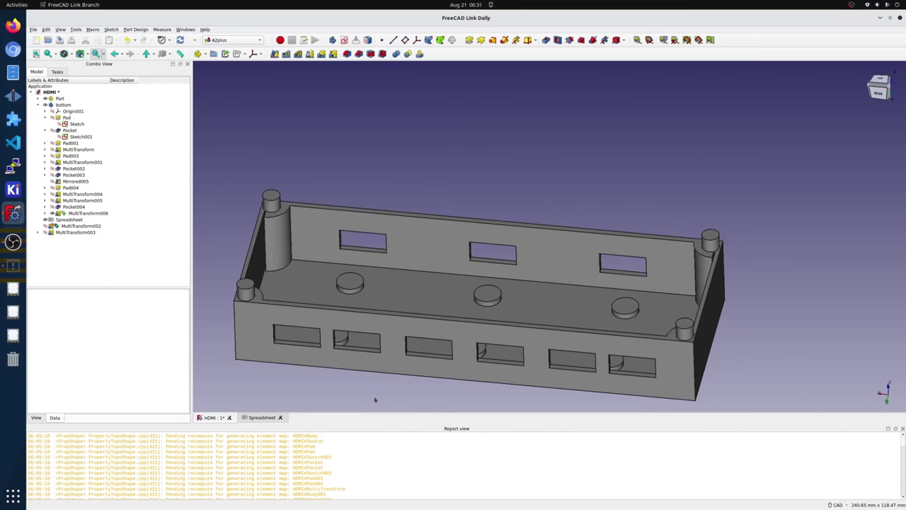
key(v)
key(f)
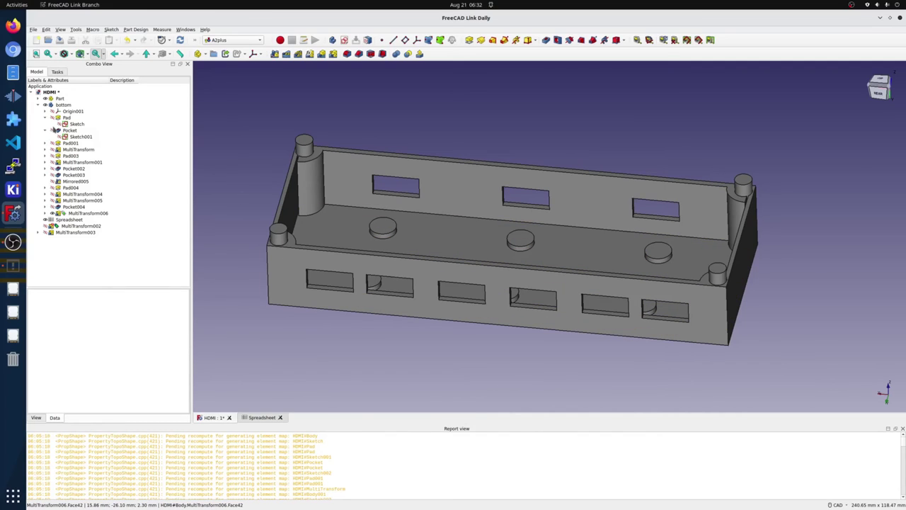
- Toggle the Pad slab's visibility to close the box top, then switch to Chromium
click(51, 119)
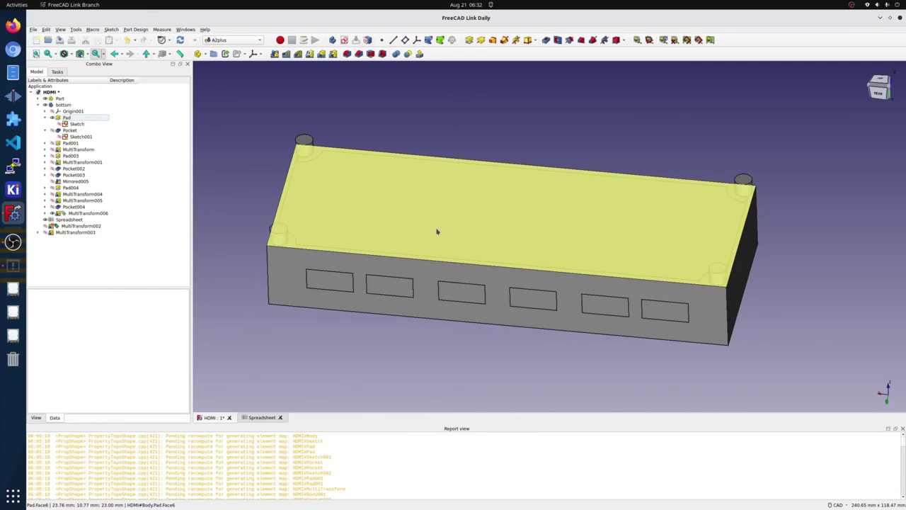
key(space)
key(space)
key(space)
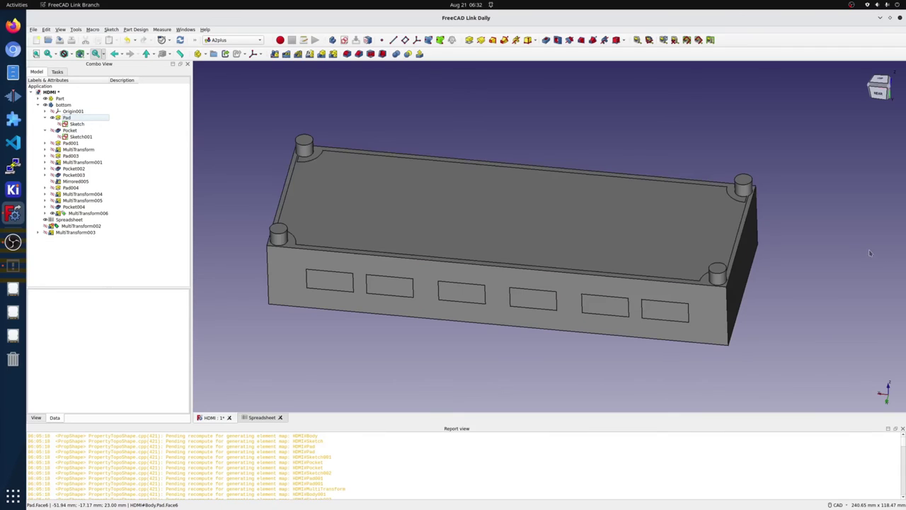
key(space)
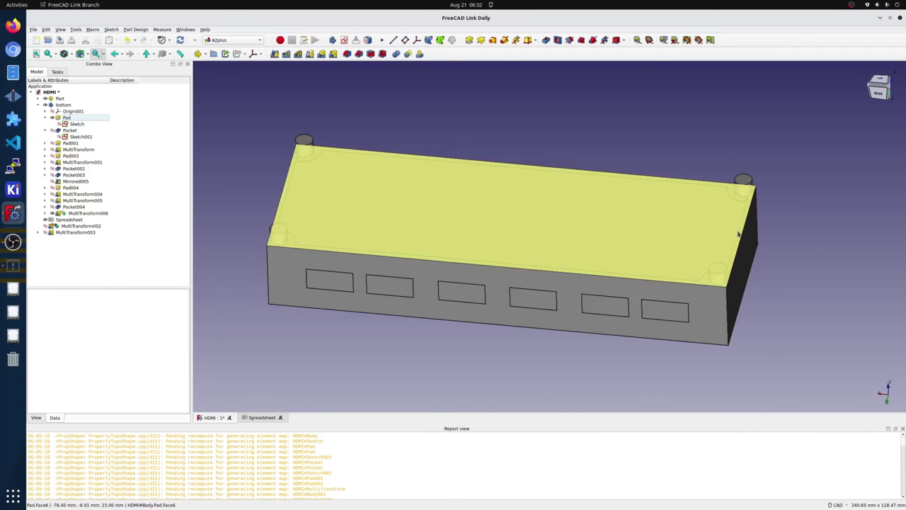
key(space)
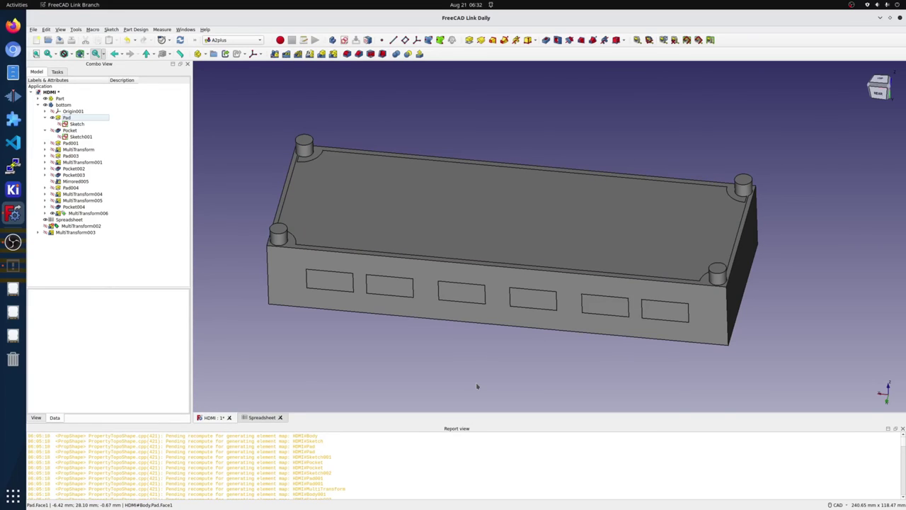
click(13, 49)
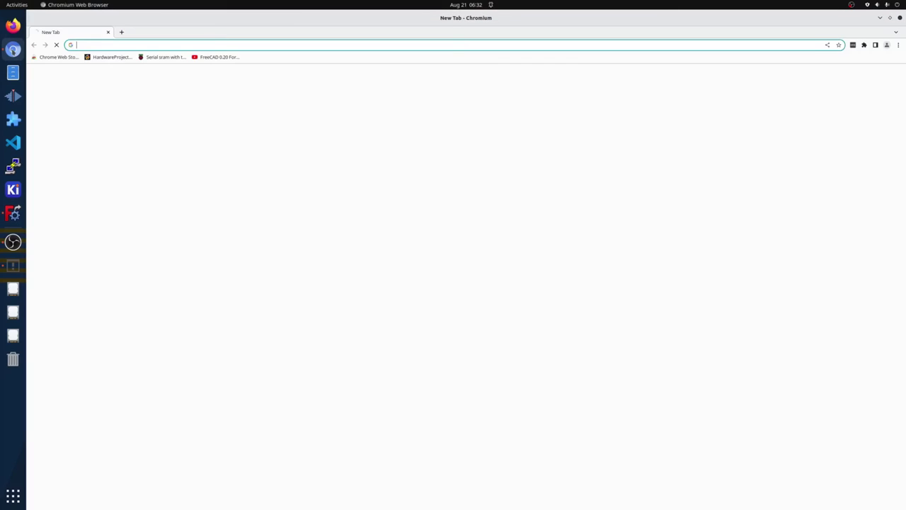
- Google 'freecad' and highlight the knowledge panel's Initial release line (29 October 2002)
click(223, 44)
text(freecad)
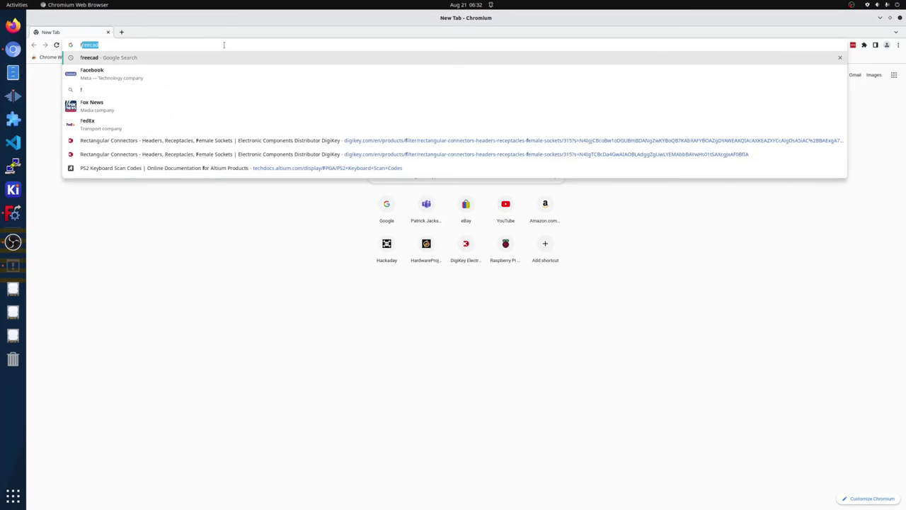
key(Return)
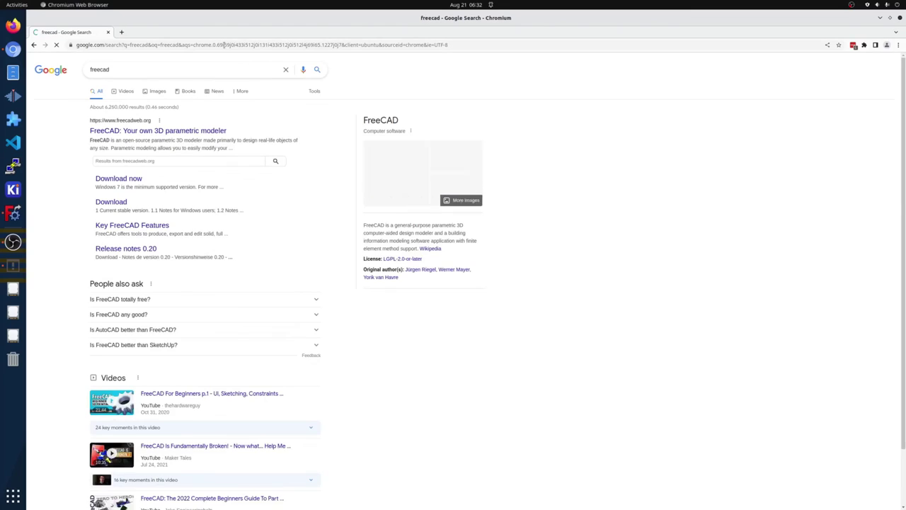
drag(470, 291, 364, 288)
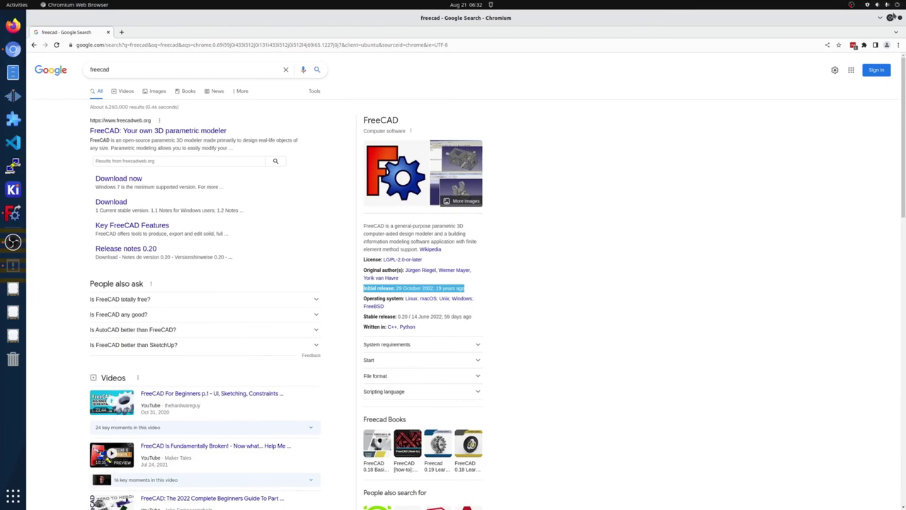
- Close Chromium, check the spreadsheet's TEST value of 3434, and return to the HDMI model
click(900, 18)
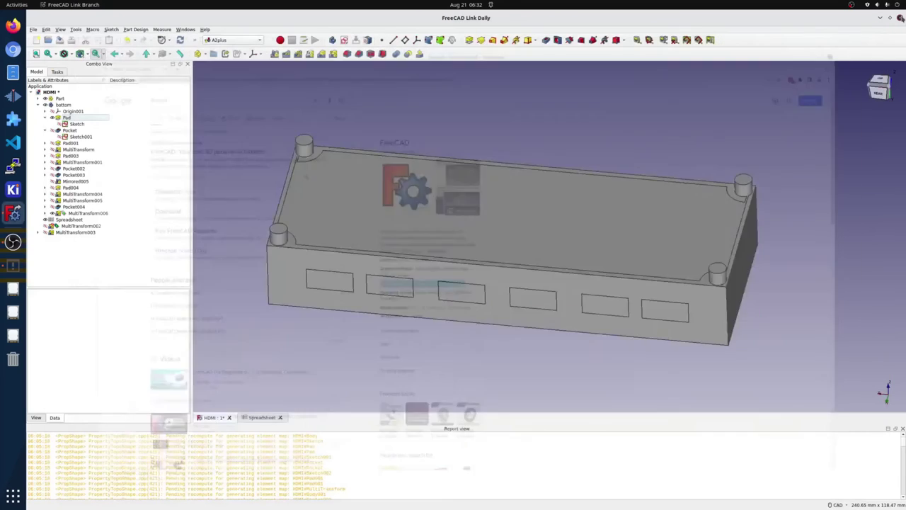
key(ctrl+Tab)
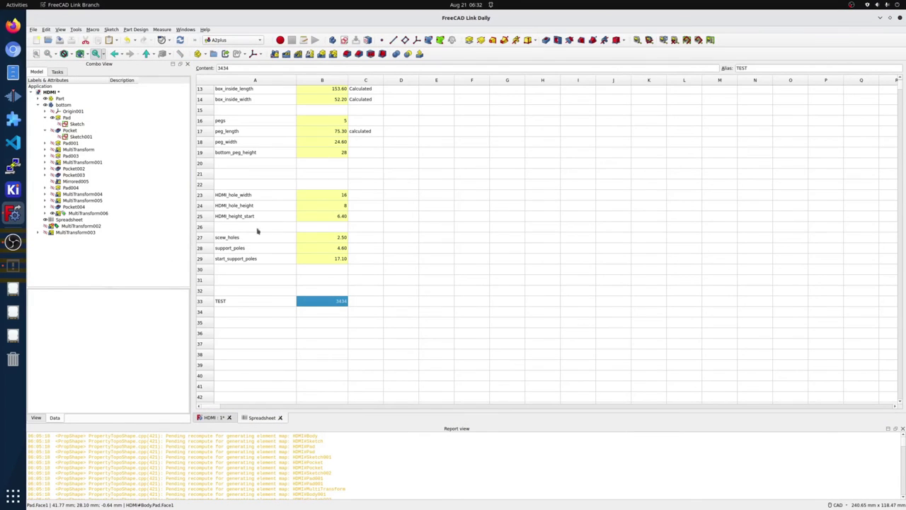
click(210, 418)
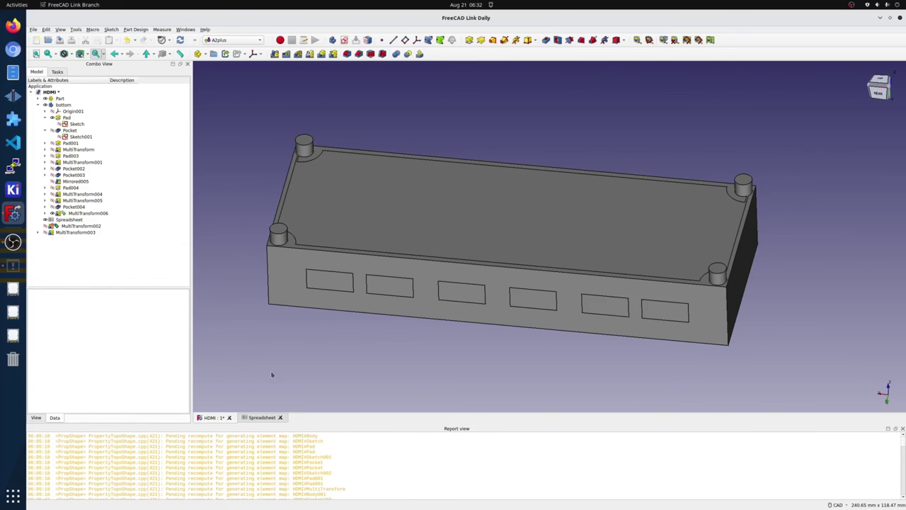
- Hide the Pad slab to expose the box interior, then select Mirrored005
scroll(272, 375, down, 2)
middle_drag(273, 375, 422, 364)
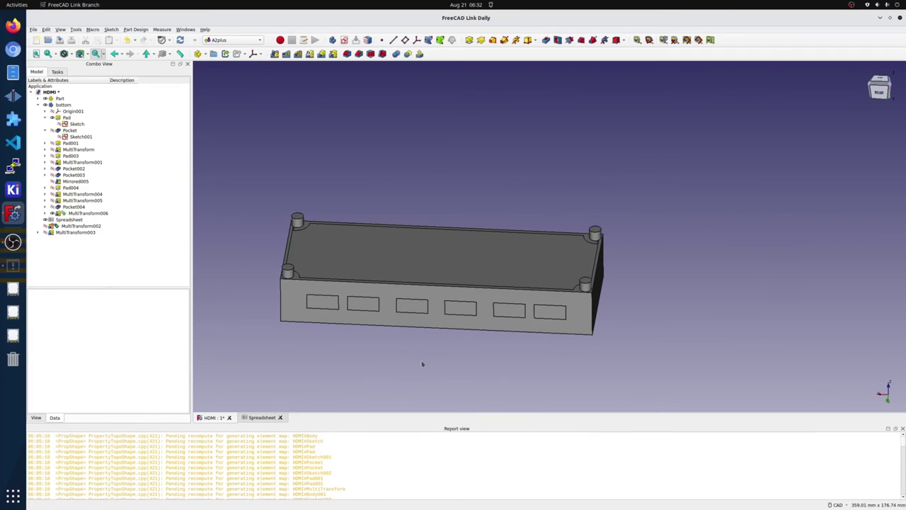
scroll(422, 364, up, 2)
middle_drag(545, 257, 512, 361)
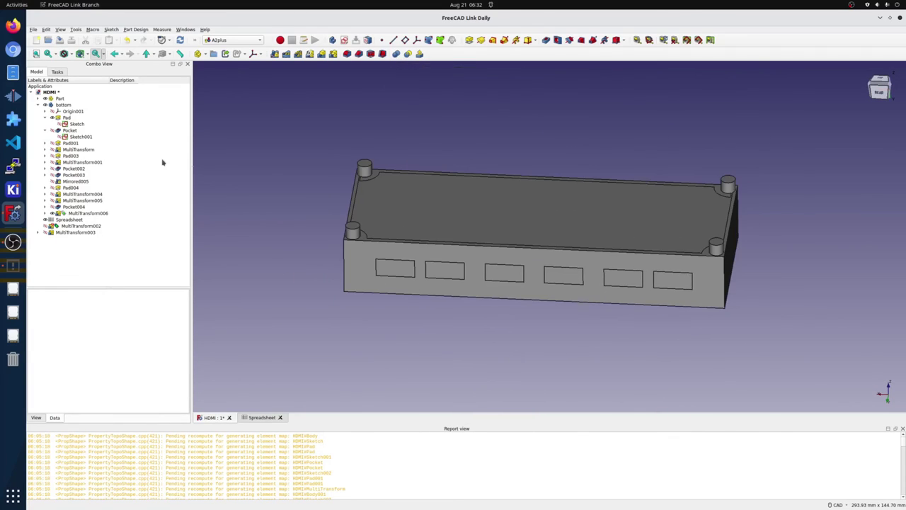
click(38, 105)
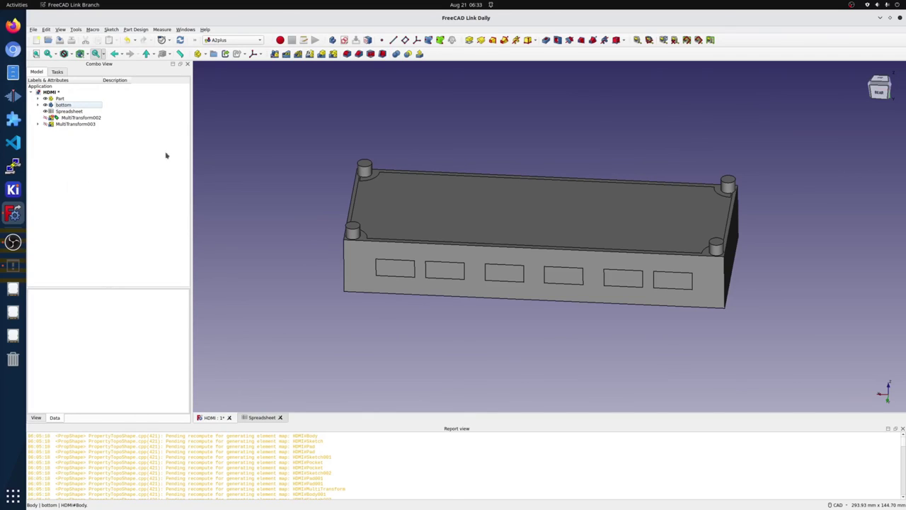
click(39, 105)
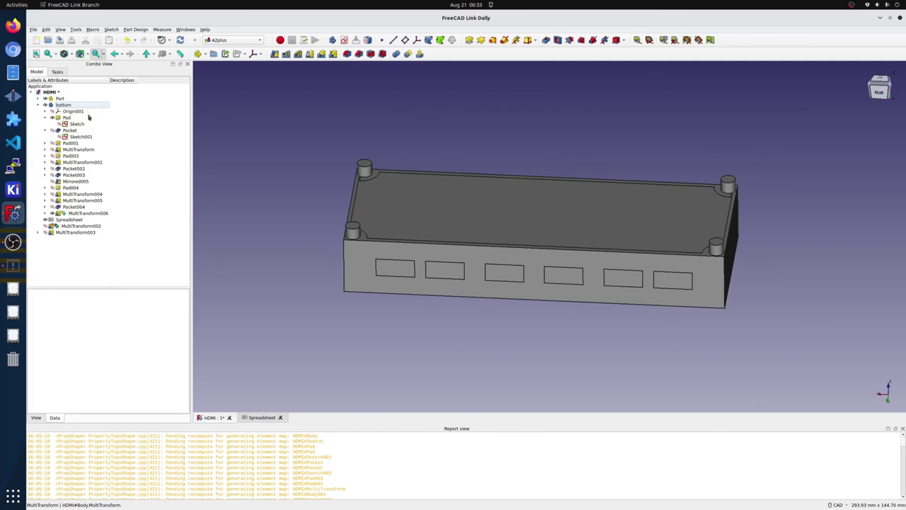
click(53, 118)
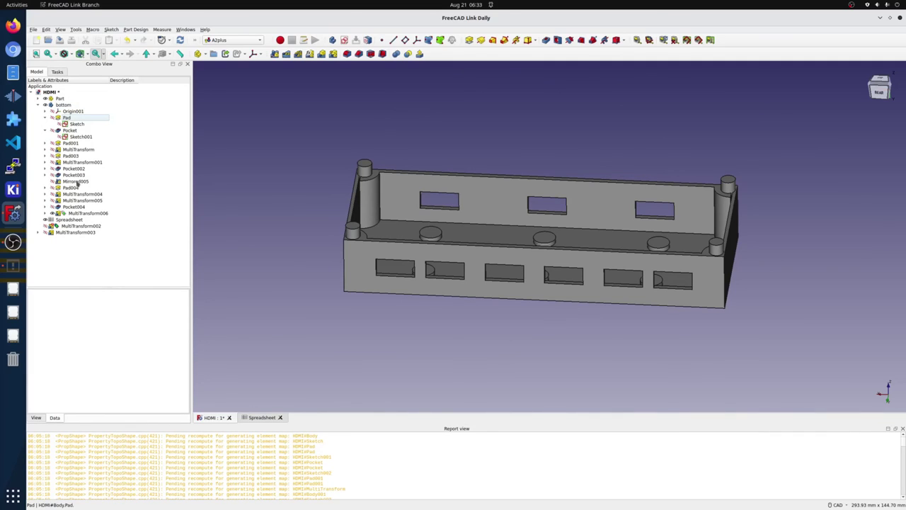
click(77, 182)
click(33, 29)
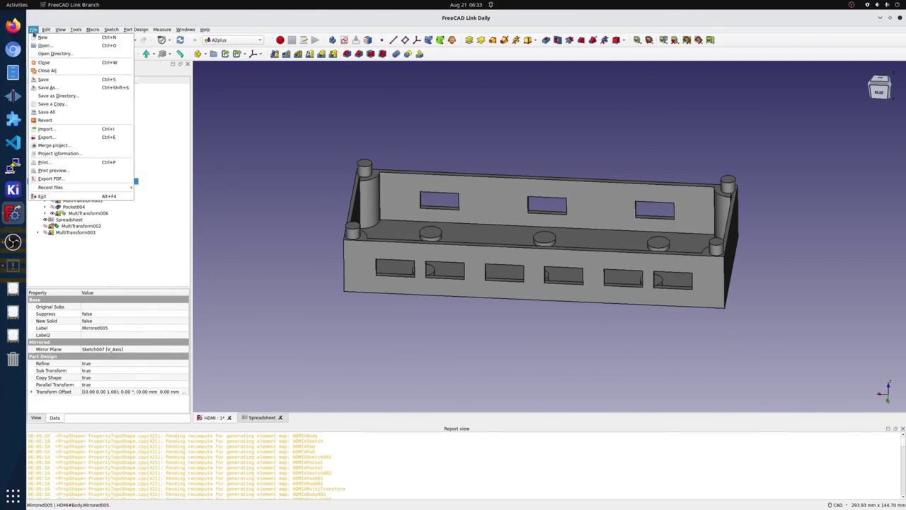
click(69, 137)
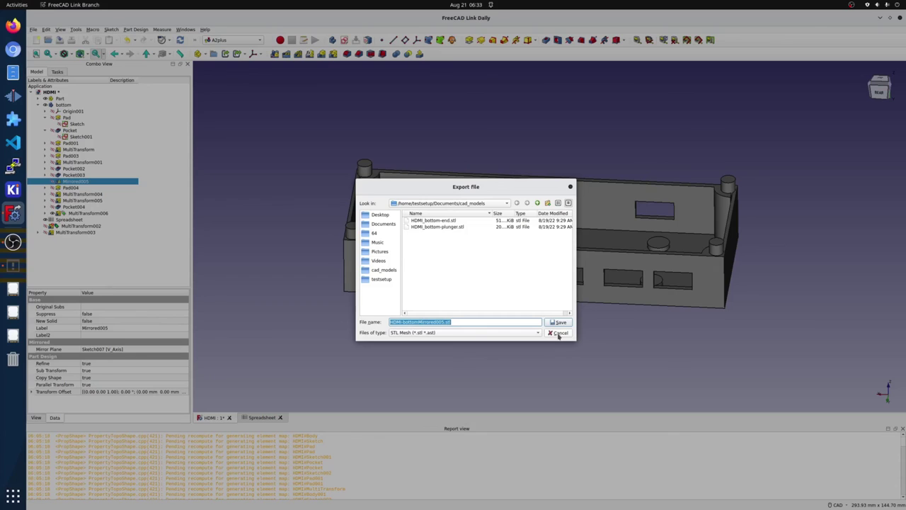
click(559, 334)
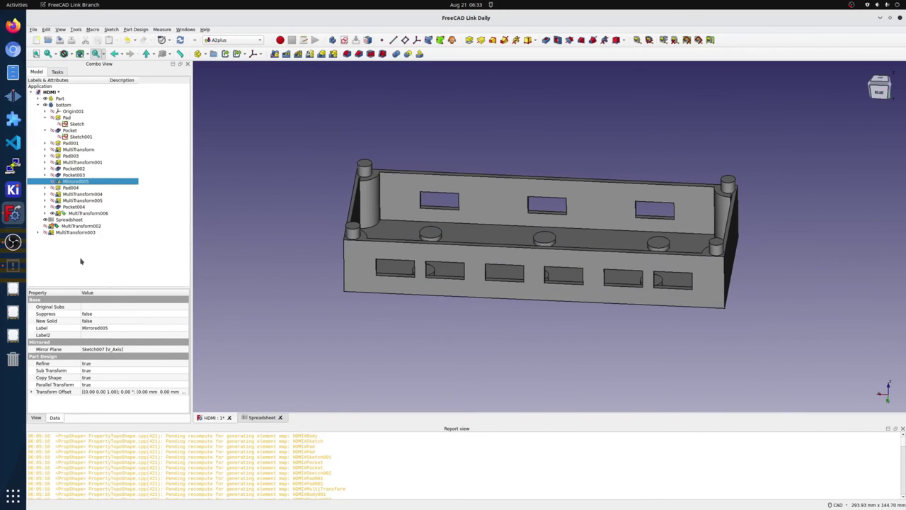
- Select the bottom body, check the suggested export name HDMI-bottom.stl, then cancel
click(60, 105)
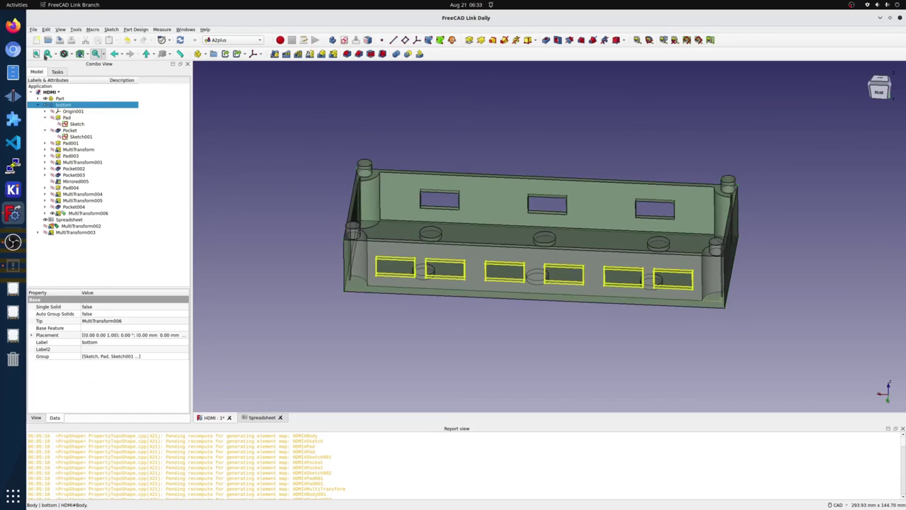
click(33, 29)
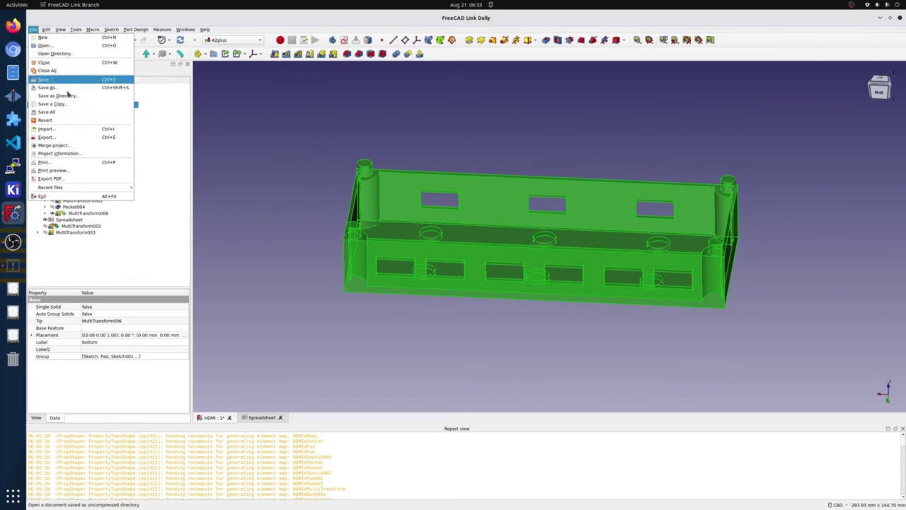
click(47, 137)
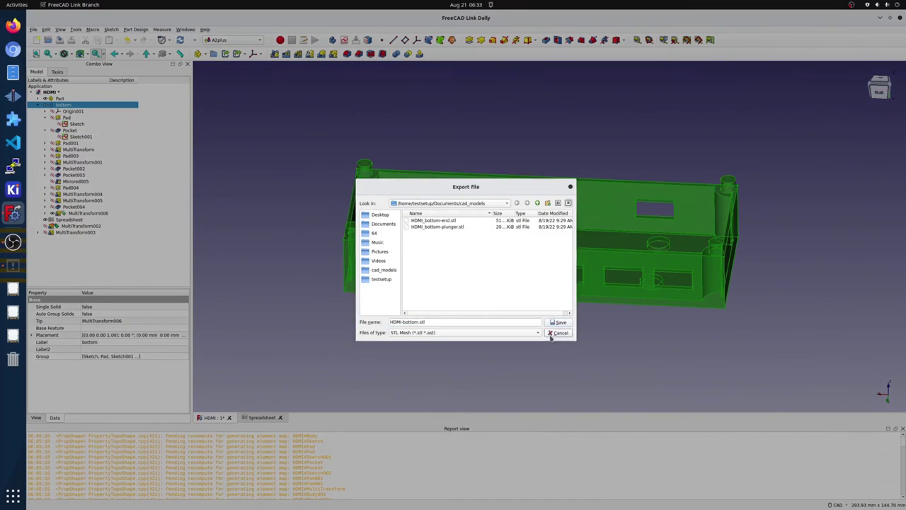
click(557, 333)
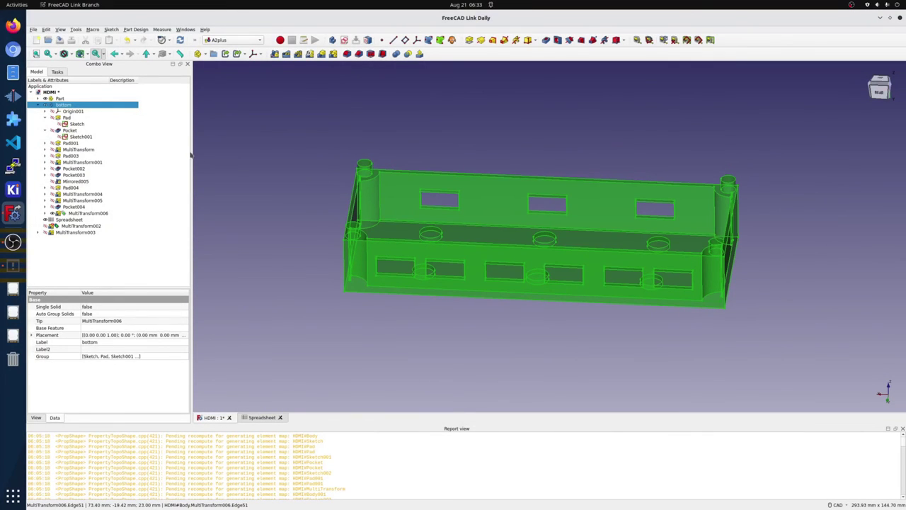